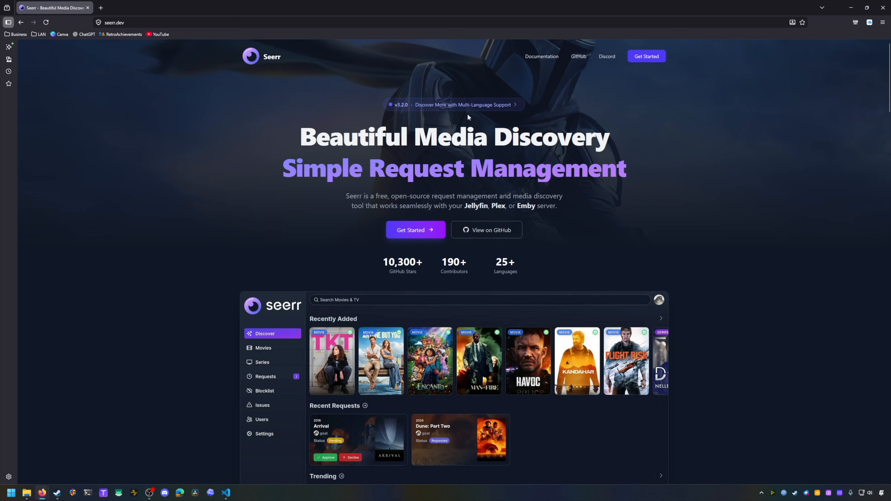
- Open the Docker installation guide in the Seerr documentation and show its Docker Compose instructions
left_click(415, 230)
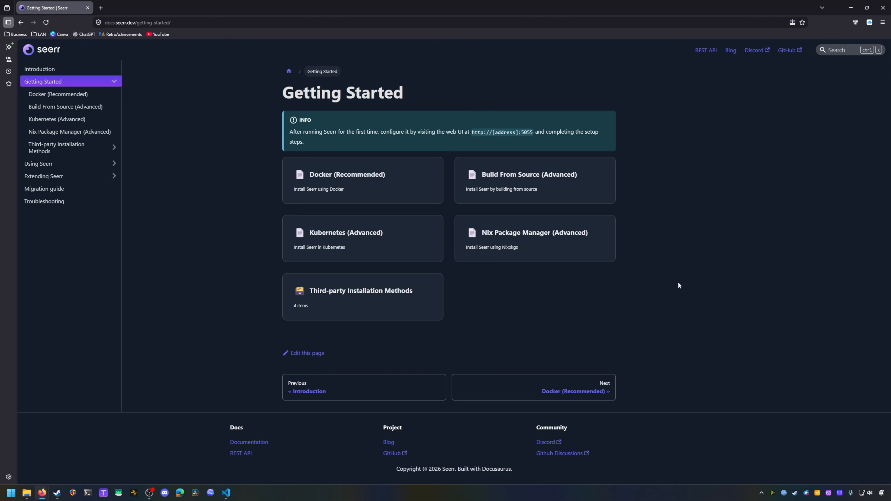
left_click(371, 190)
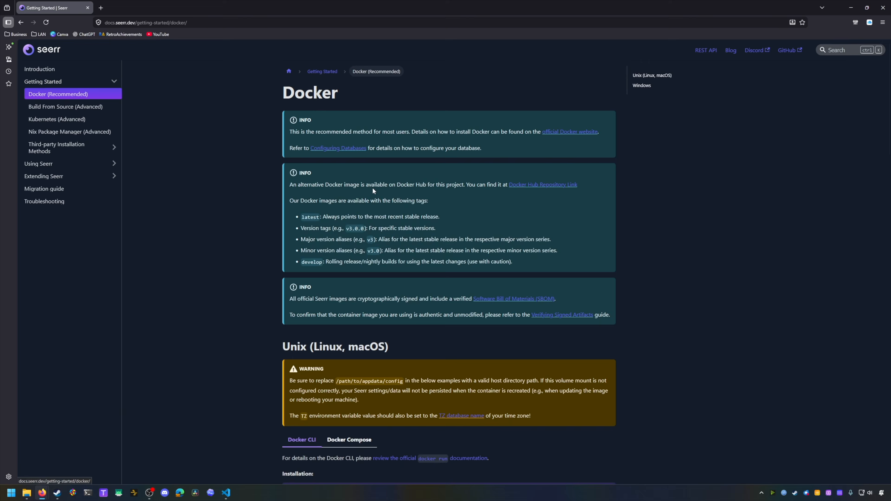
scroll(190, 259, "down", 6)
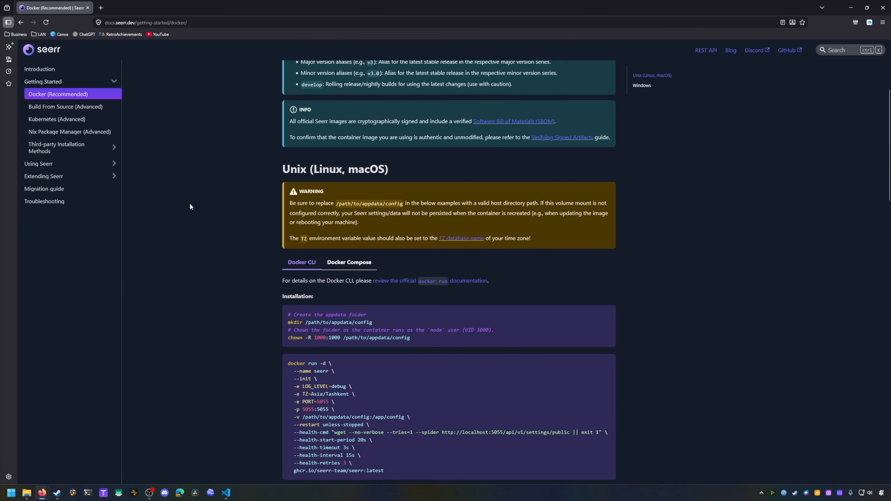
left_click(339, 156)
- Copy the seerr service block from the Compose example, from "seerr:" through "restart: unless-stopped", without the "services:" line
scroll(394, 251, "down", 1)
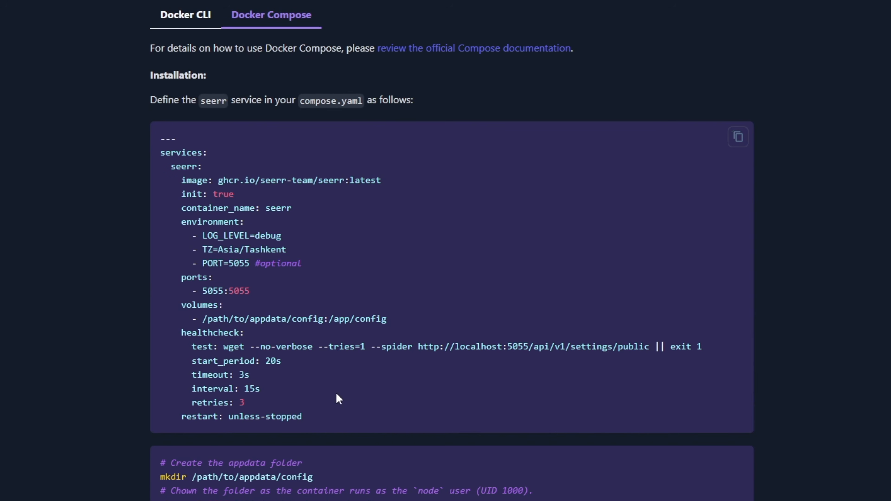
left_click_drag(324, 420, 151, 169)
key("ctrl+c")
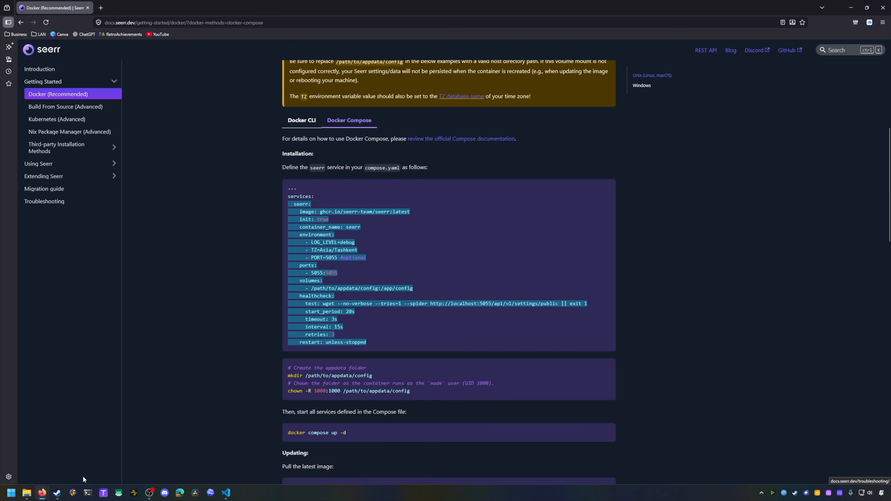
- Switch to the NAS desktop's browser window and open the end of the media-server project's Compose configuration
mouse_move(42, 493)
left_click(105, 460)
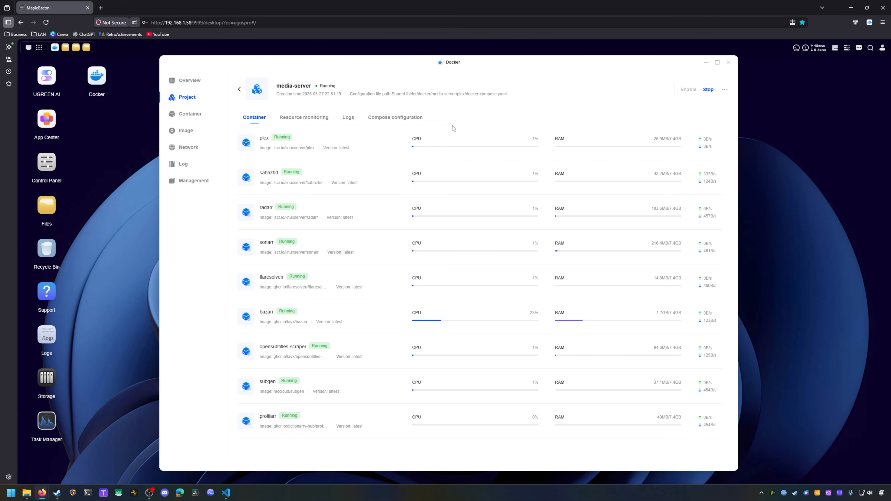
left_click(390, 120)
scroll(330, 310, "down", 18)
scroll(408, 168, "down", 18)
scroll(413, 205, "down", 5)
- Add the comment "#EPISODE FOUR: Requests" above the networks section and paste the copied seerr service beneath it
left_click(287, 288)
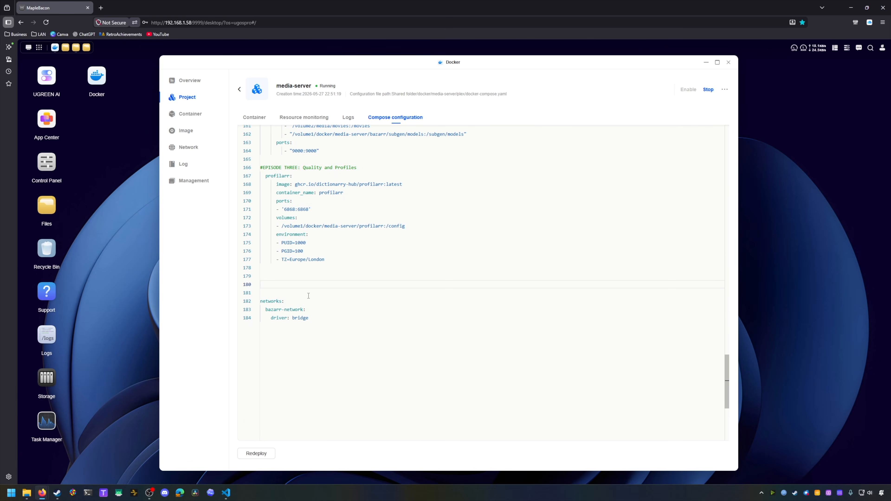
type("#EPISODE FOUR: Requests")
key("Return")
key("ctrl+v")
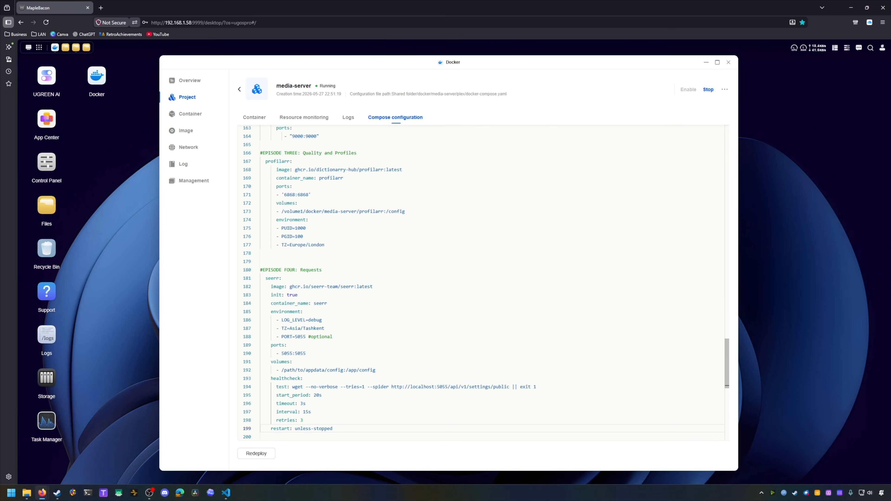
- Set the seerr service's TZ environment variable to Europe/London
scroll(287, 250, "down", 1)
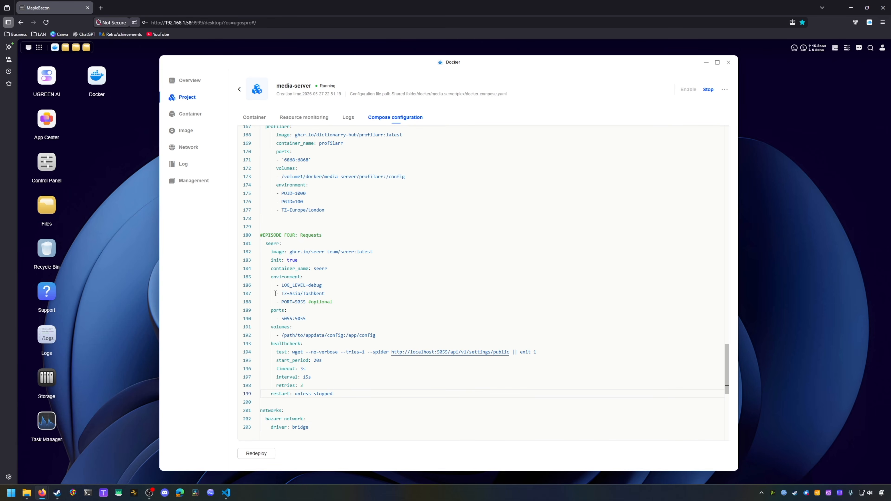
scroll(370, 357, "down", 1)
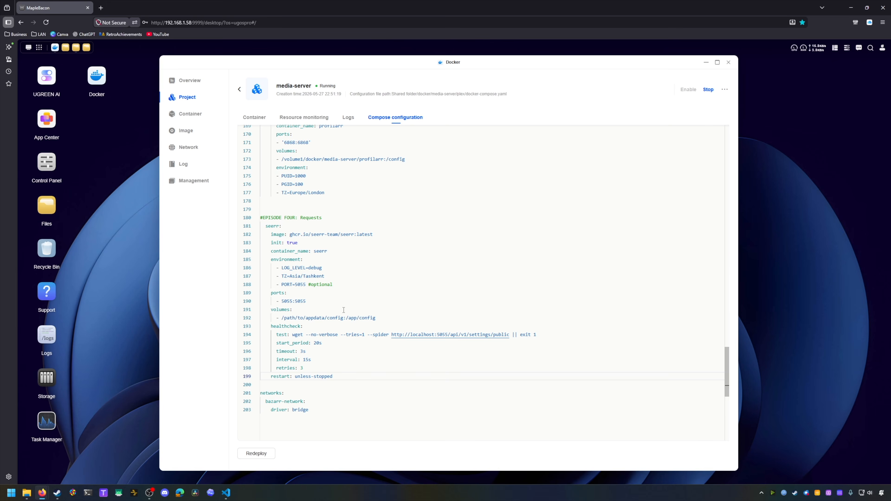
scroll(344, 310, "down", 2)
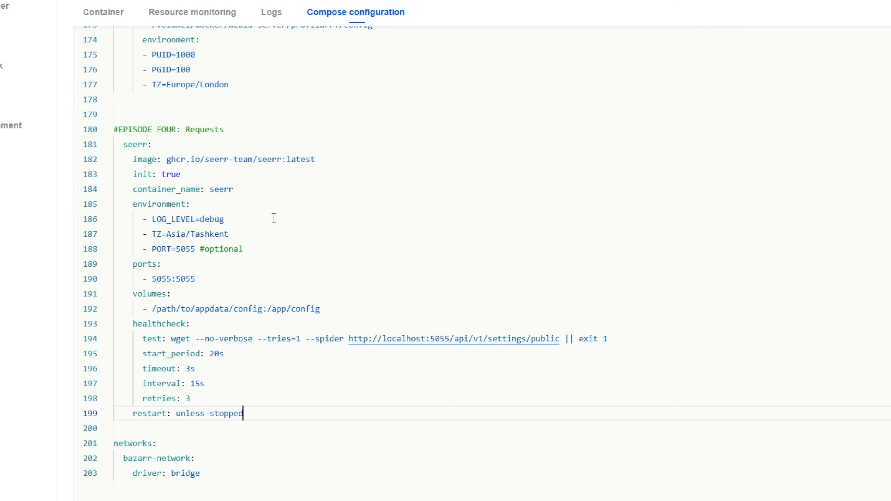
left_click_drag(261, 239, 165, 235)
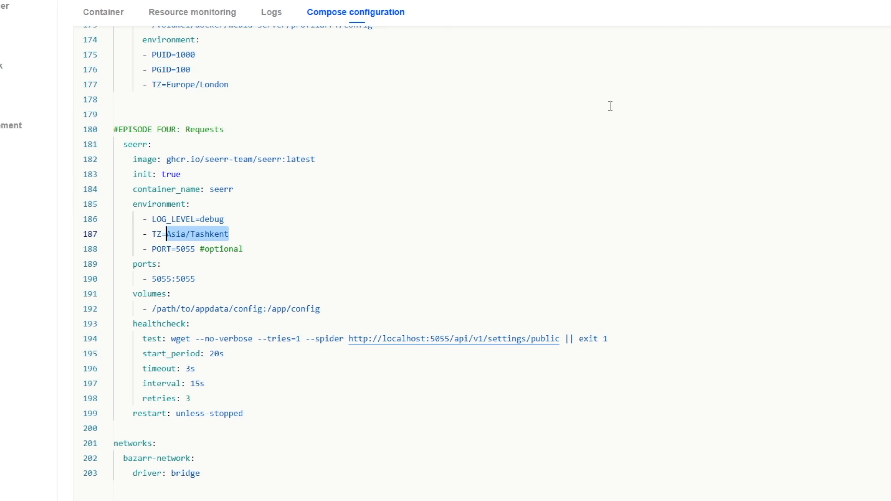
type("Europe/London")
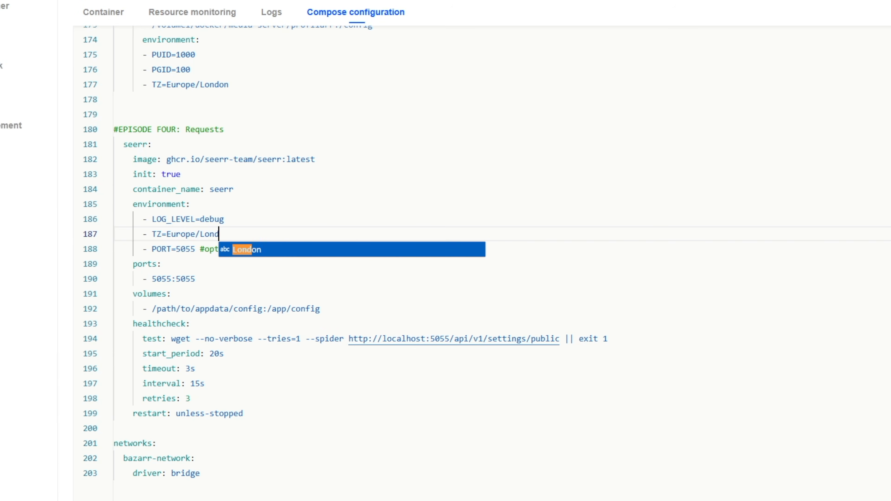
- Remove the placeholder host path from the seerr volume mapping, keeping ":/app/config"
left_click(214, 309)
left_click_drag(262, 308, 157, 309)
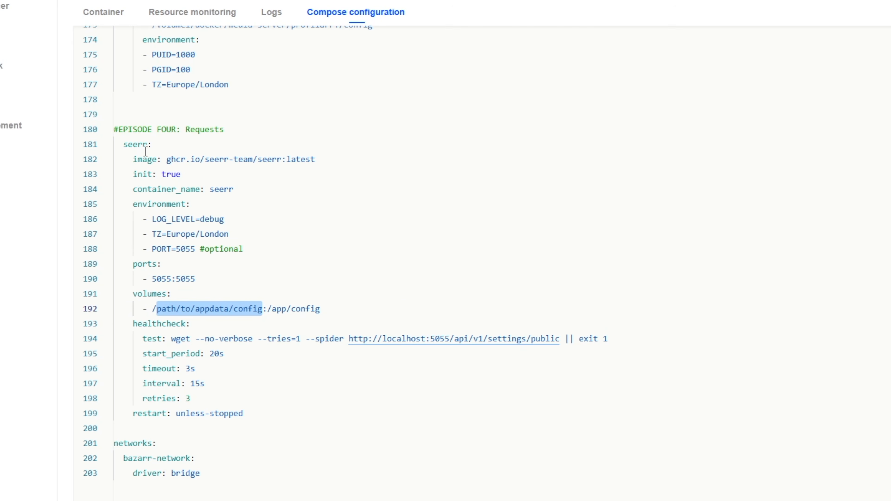
key("BackSpace")
key("BackSpace")
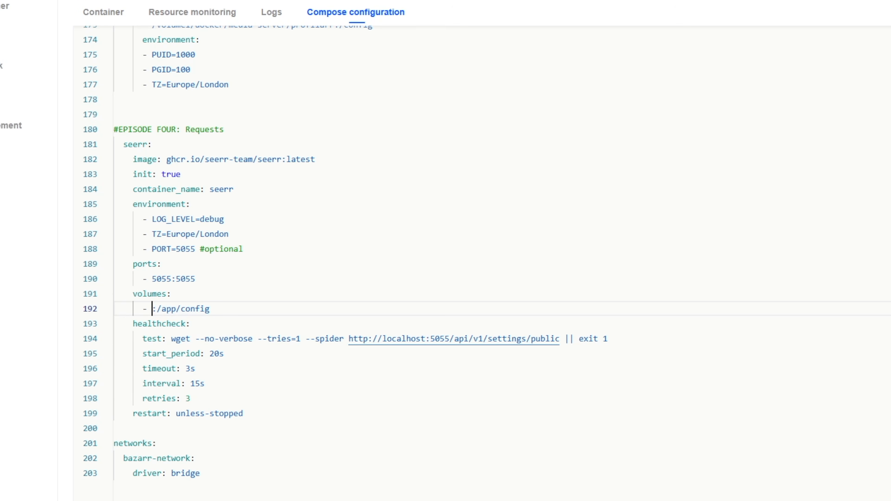
- Create a folder named "seerr" inside the shared docker/media-server folder in the Files app
left_click(1, 247)
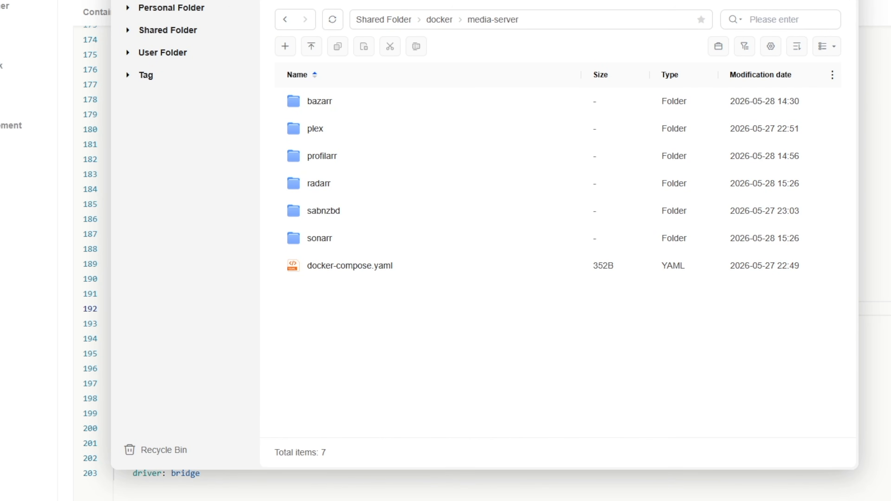
left_click(285, 46)
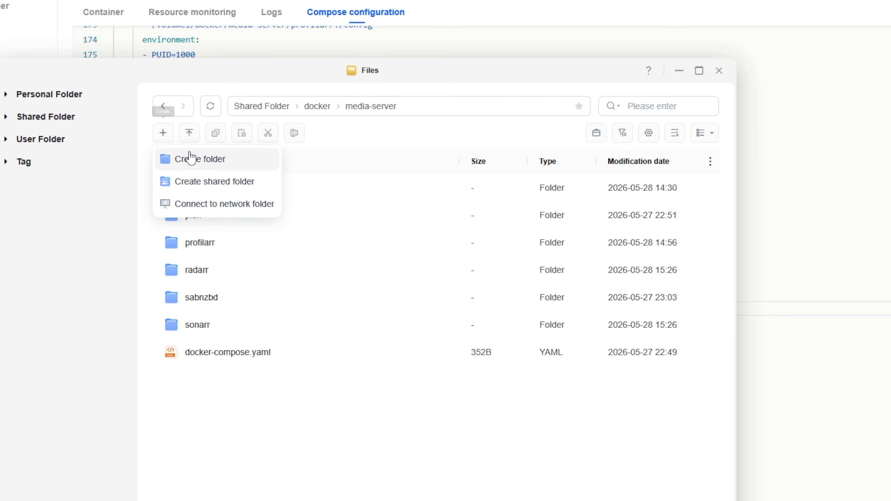
left_click(191, 158)
type("seerr")
left_click(480, 344)
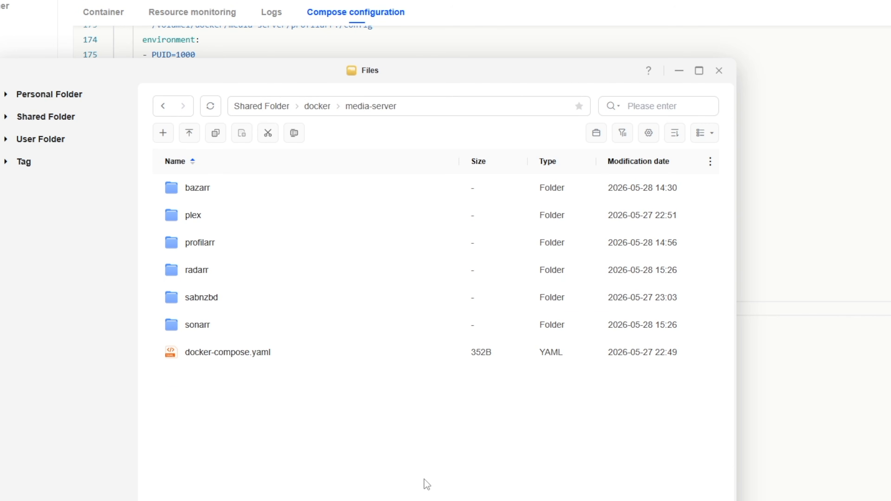
- Copy the new seerr folder's path and paste it as the volume's host path, giving /volume1/docker/media-server/seerr:/app/config
double_click(280, 332)
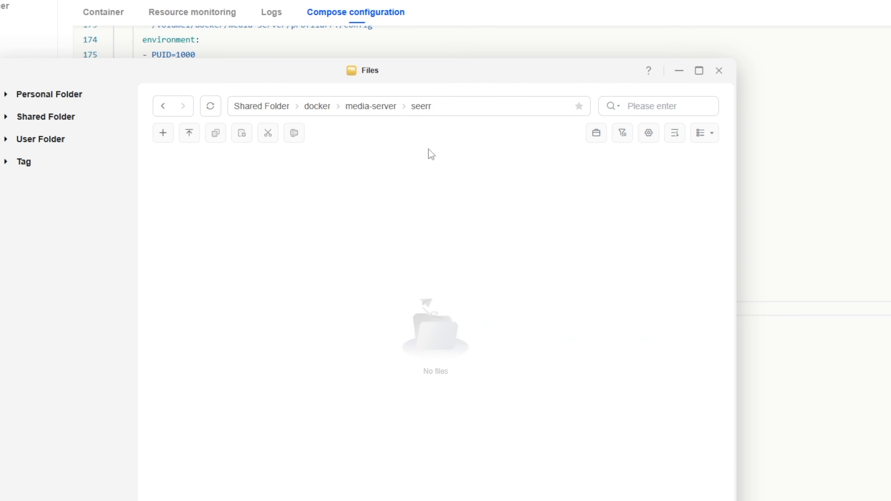
left_click(492, 107)
key("ctrl+c")
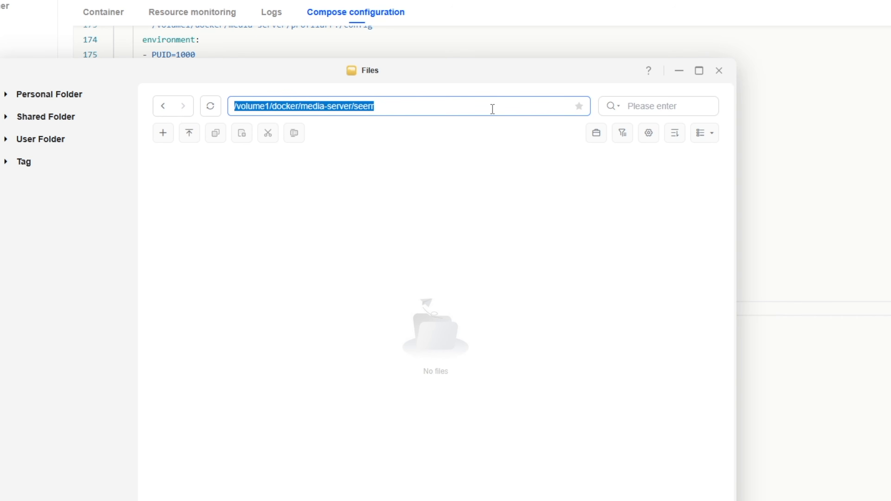
left_click(790, 172)
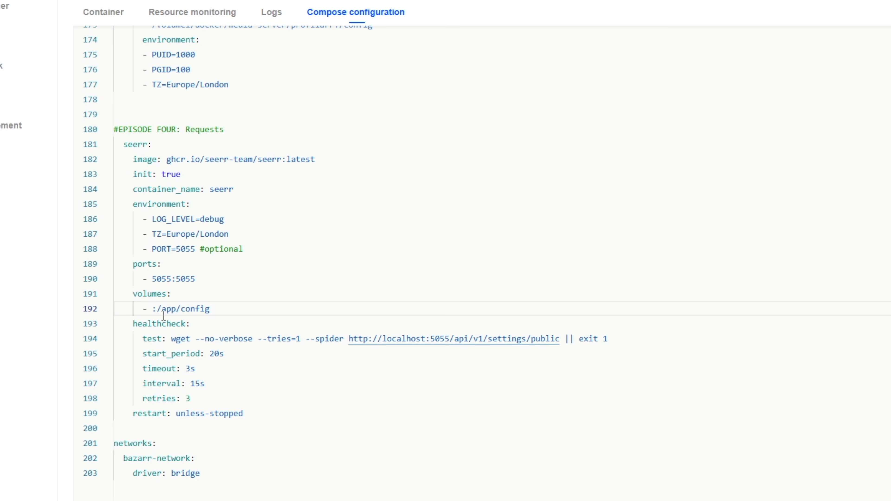
key("ctrl+v")
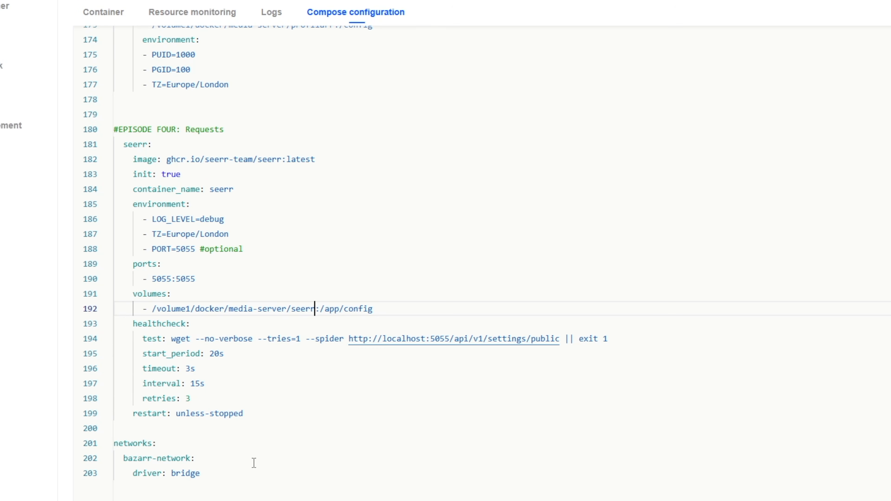
- Redeploy the media-server project with the latest images pulled, and close the deployment log once the containers are running
left_click(326, 500)
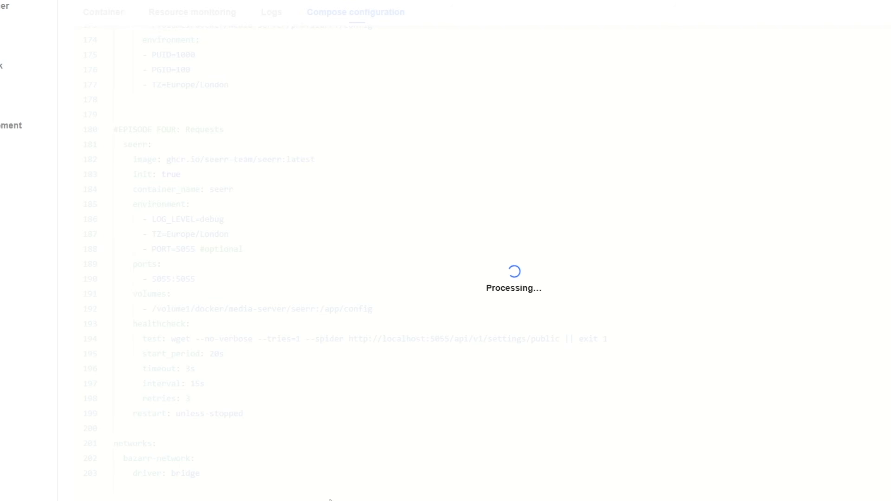
left_click(342, 292)
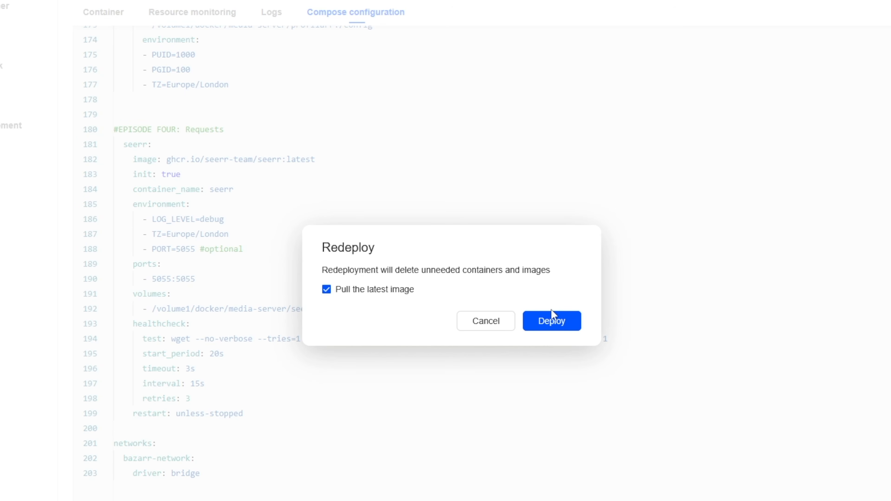
left_click(548, 323)
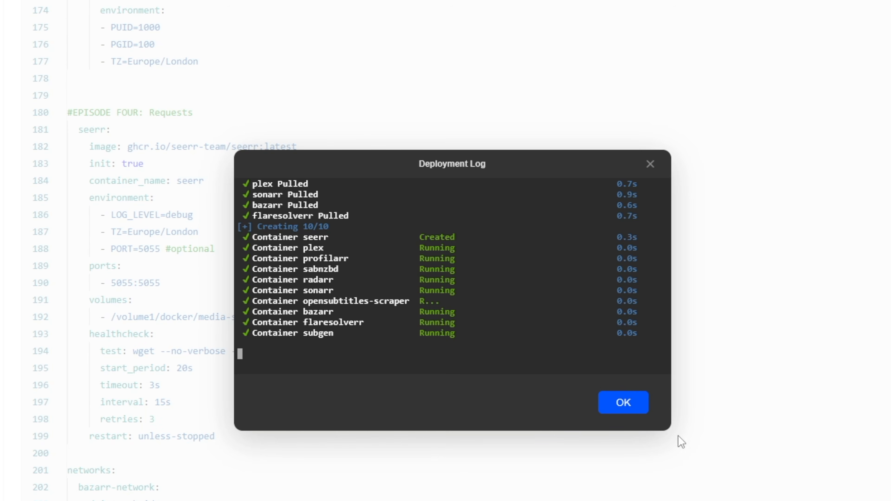
left_click(624, 403)
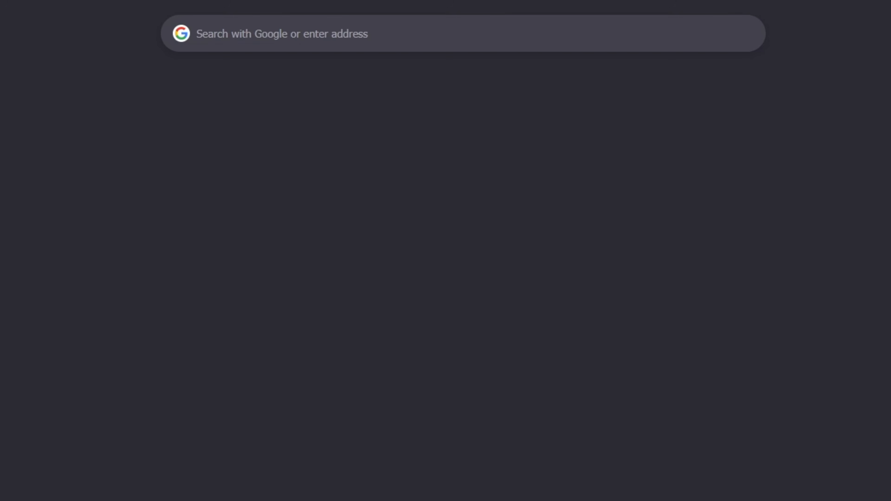
- Open the Seerr setup page at 192.168.1.58:5055 in a new browser tab
type("192.168.1.58")
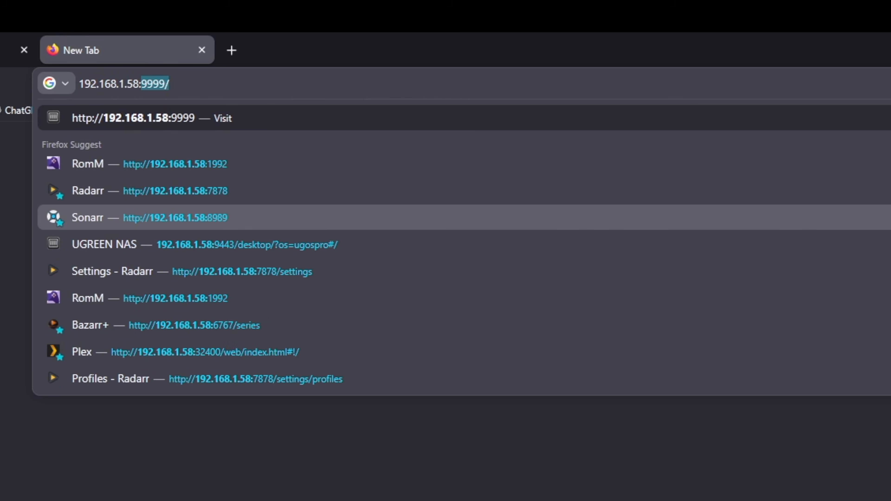
type(":5055")
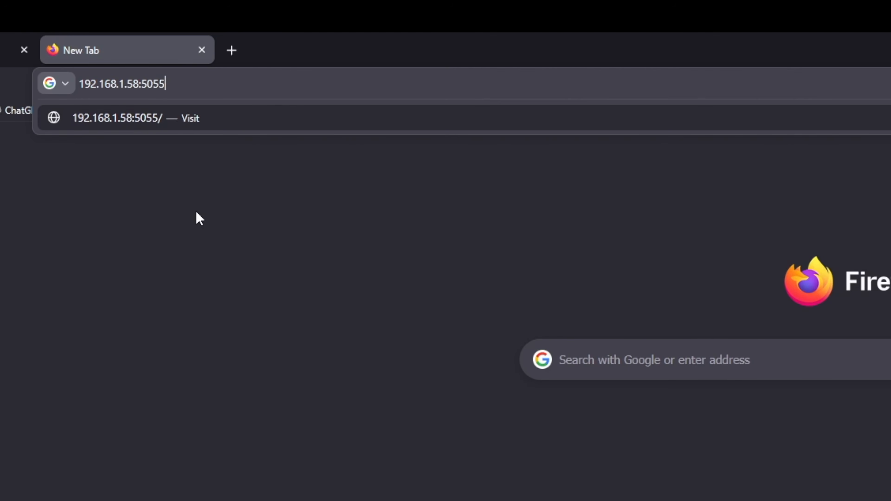
key("Return")
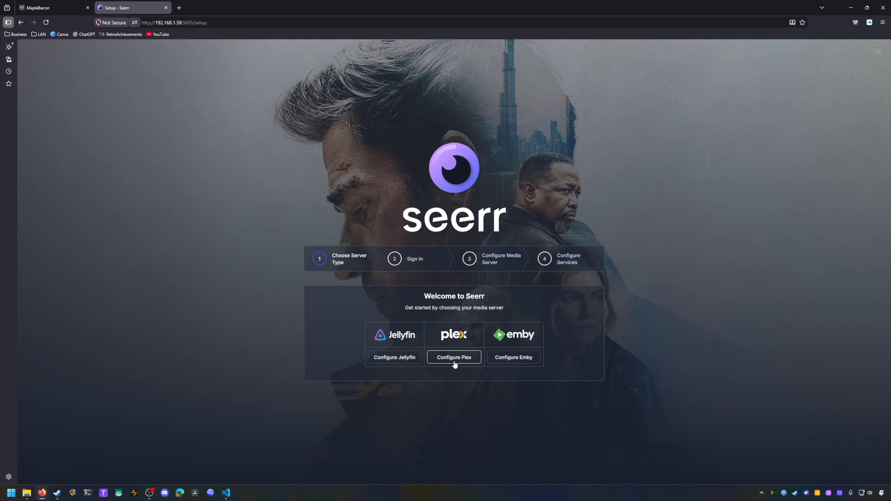
- Choose Plex as Seerr's media server and sign in with the Plex account
left_click(455, 361)
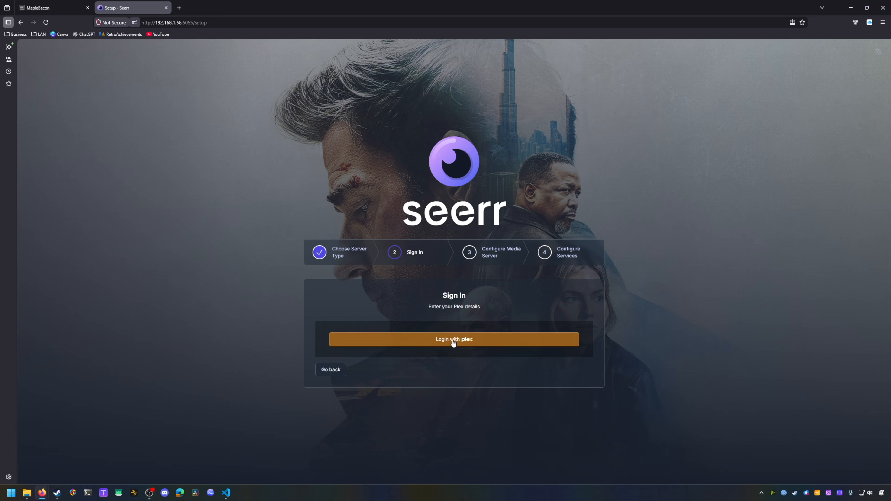
left_click(452, 342)
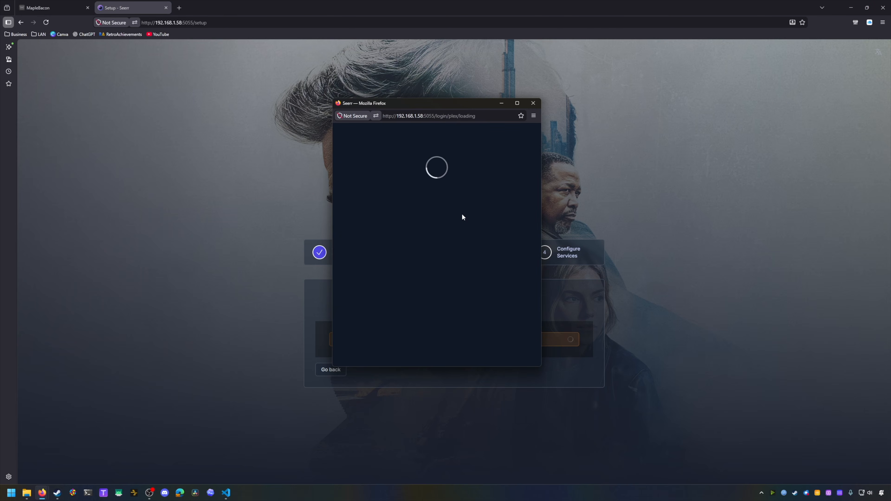
- Load the available Plex servers, select the local MapleBacon server on port 32400, and save the Plex settings
scroll(477, 283, "down", 2)
scroll(478, 283, "up", 1)
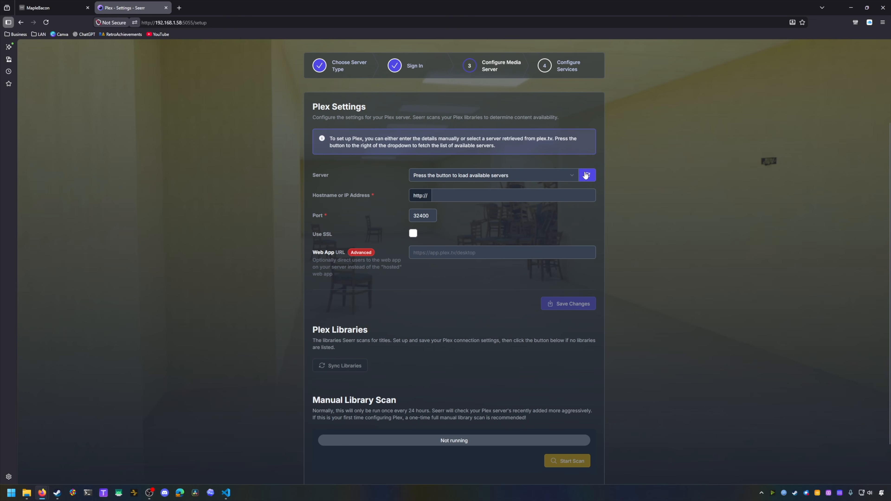
left_click(586, 176)
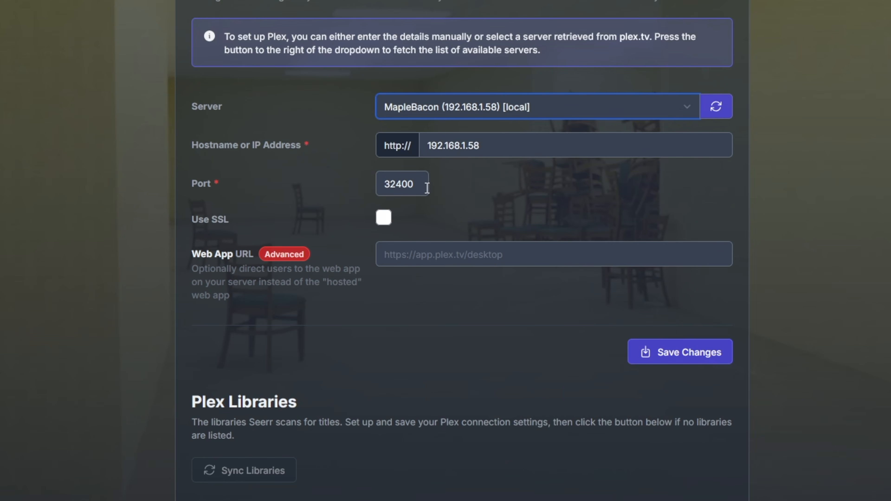
scroll(531, 225, "down", 2)
left_click(690, 283)
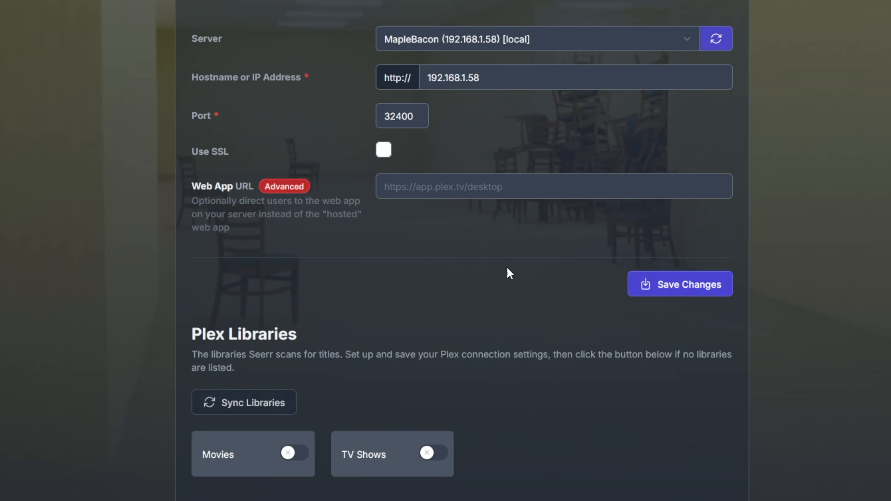
scroll(497, 271, "down", 2)
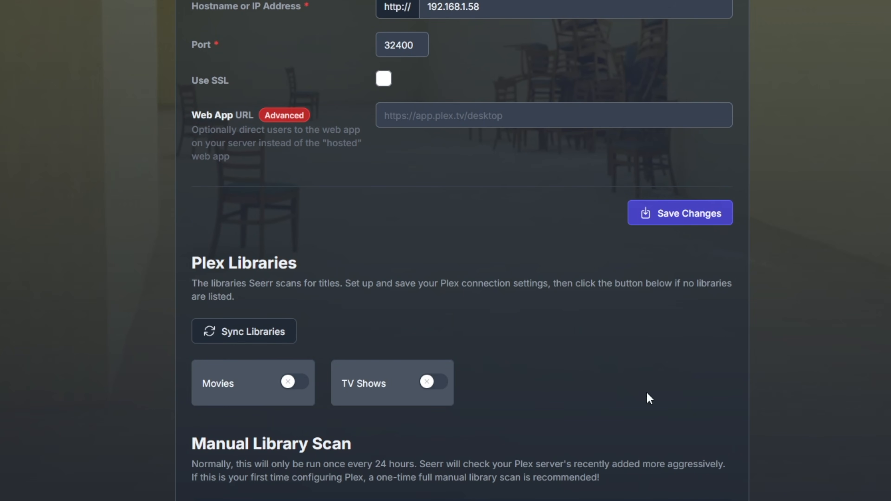
- Enable the Movies and TV Shows libraries, start a manual library scan, and continue to the service configuration
left_click(291, 386)
left_click(436, 384)
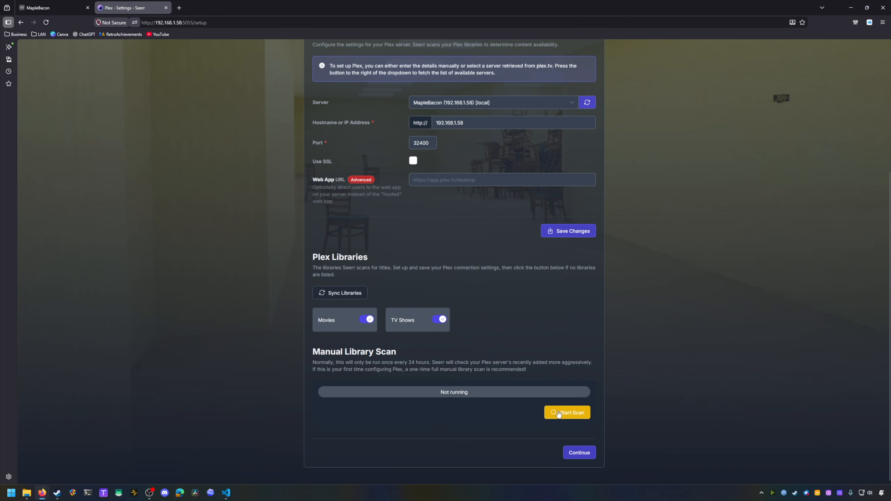
left_click(559, 414)
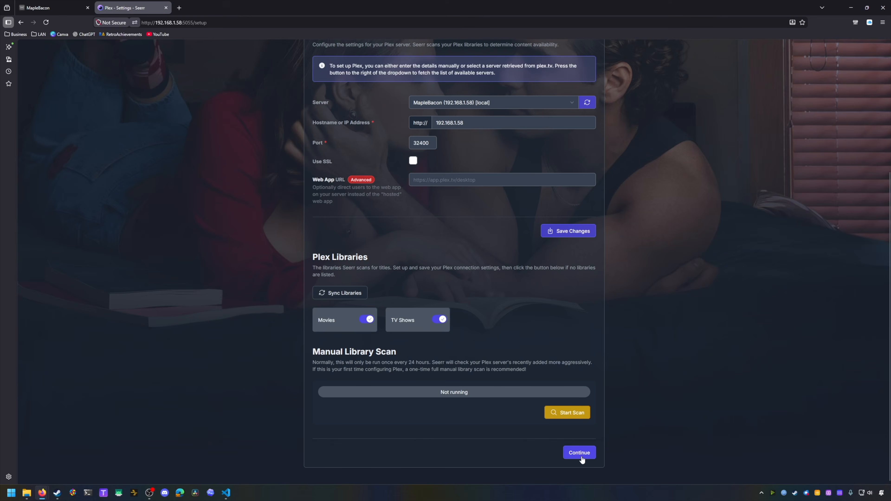
left_click(580, 453)
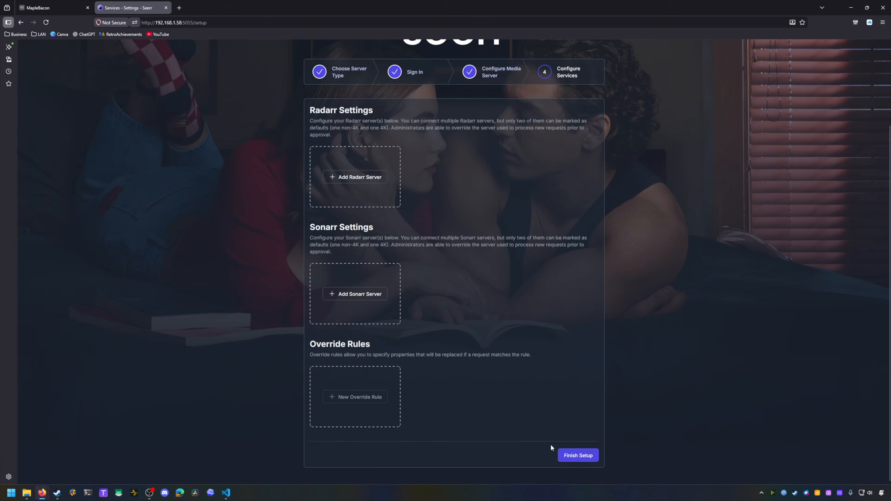
- Start adding a default Radarr server named Radarr with the hostname 192.168.1.58
scroll(444, 282, "up", 2)
scroll(446, 281, "down", 2)
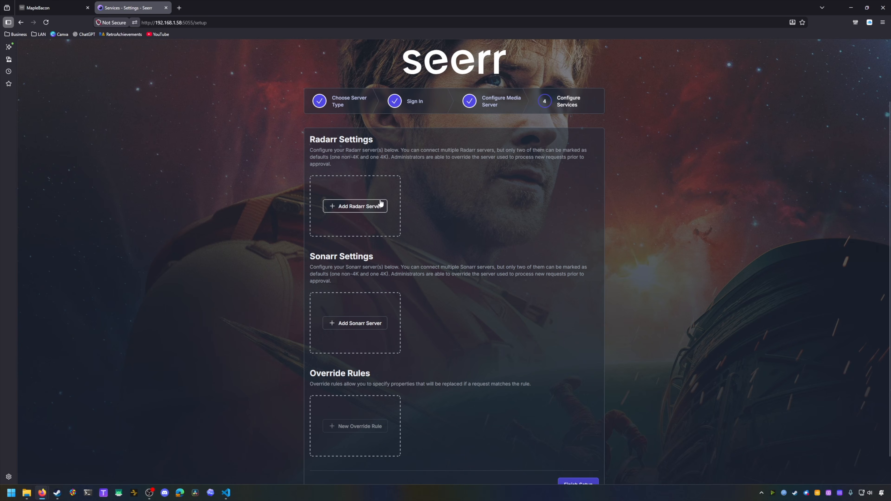
left_click(364, 205)
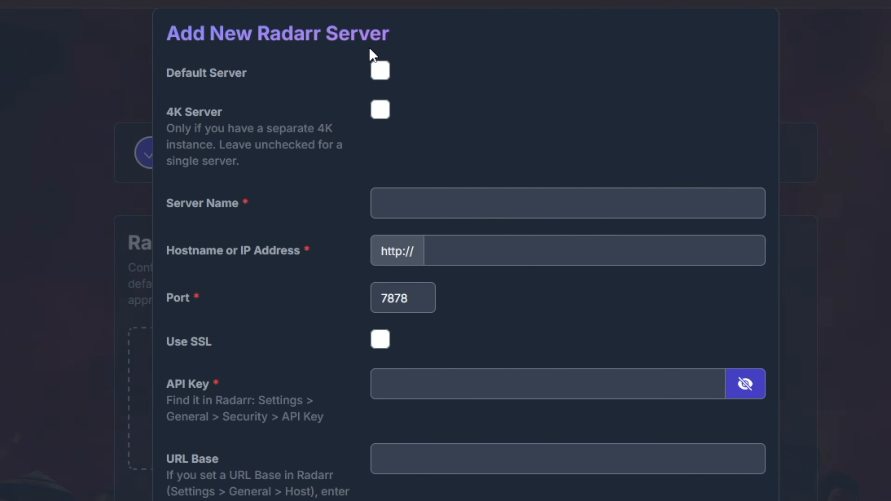
left_click(381, 69)
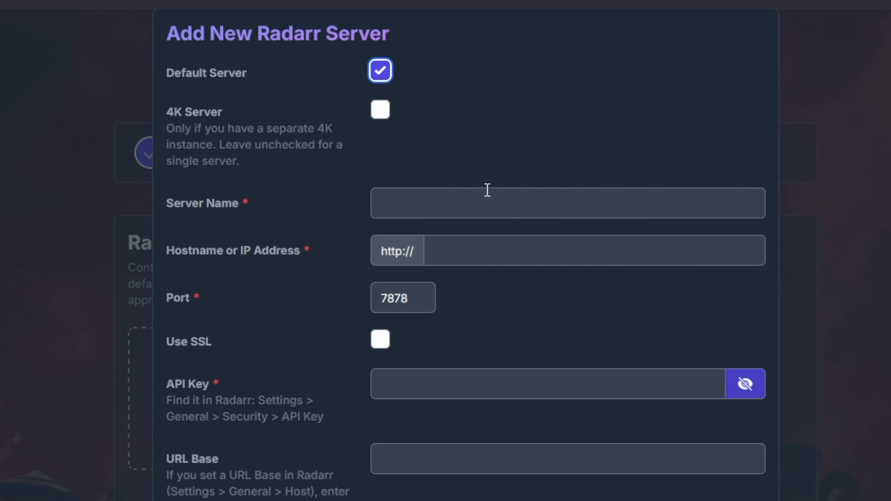
left_click(516, 209)
type("Radarr")
key("Tab")
type("293")
key("BackSpace")
key("BackSpace")
key("BackSpace")
type("1922")
key("BackSpace")
type(".168.1.58")
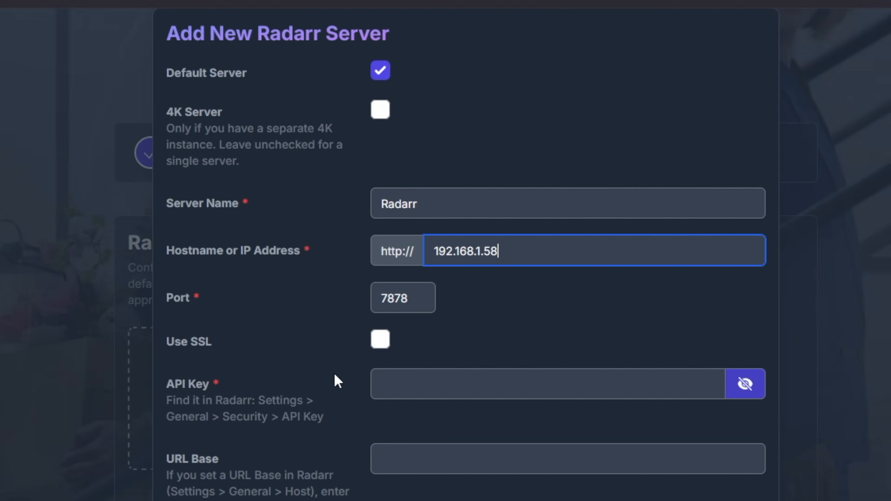
- Enter the Radarr API key and test the server connection
scroll(334, 378, "down", 10)
scroll(466, 250, "down", 3)
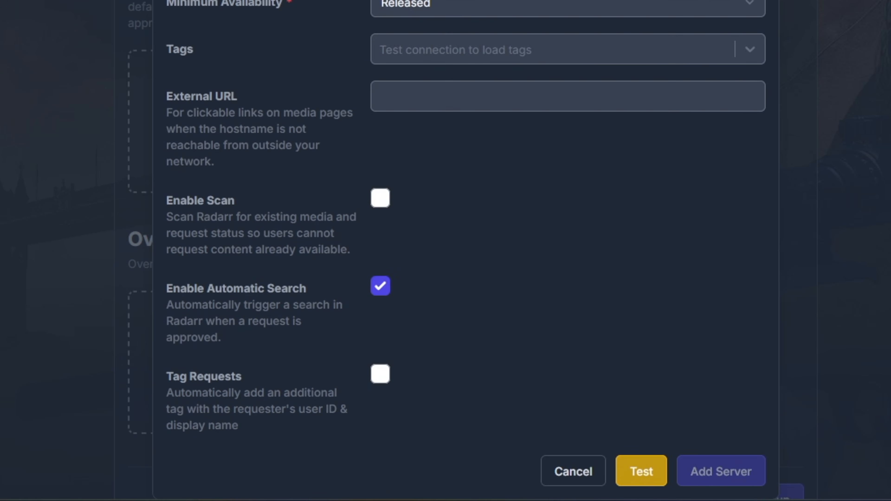
left_click(643, 475)
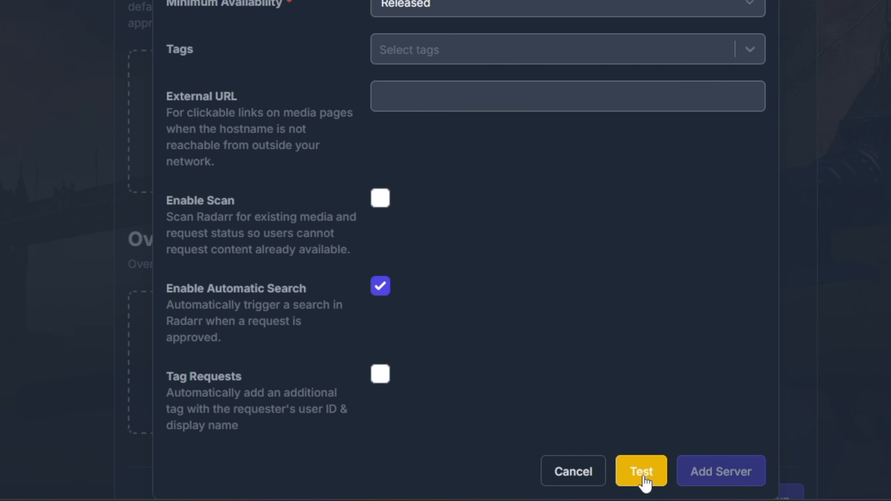
- Enable Scan and Tag Requests for the Radarr server
scroll(615, 328, "up", 3)
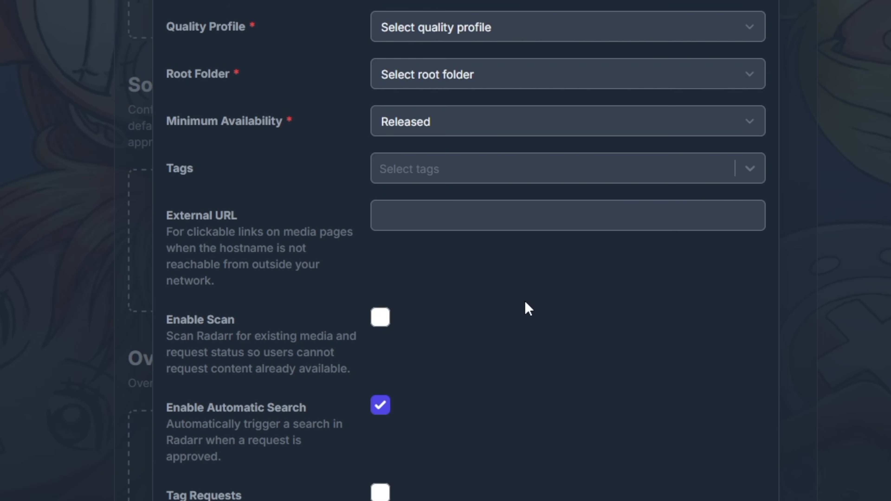
left_click(379, 318)
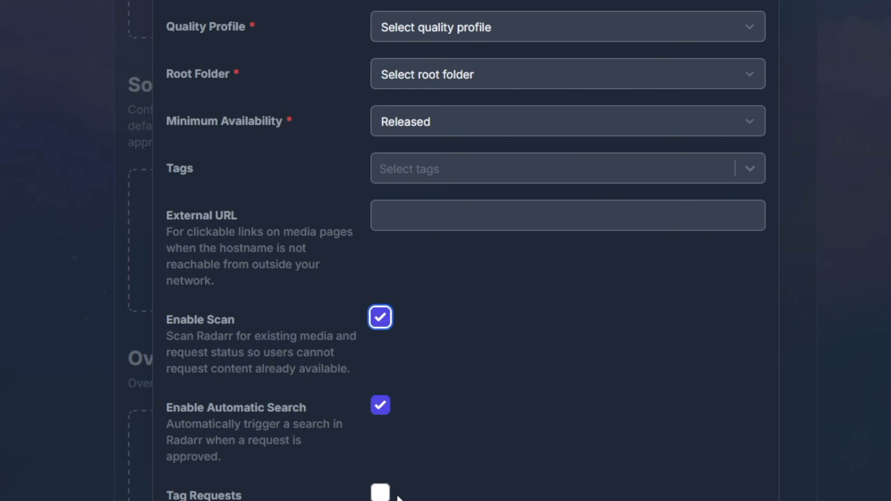
left_click(382, 493)
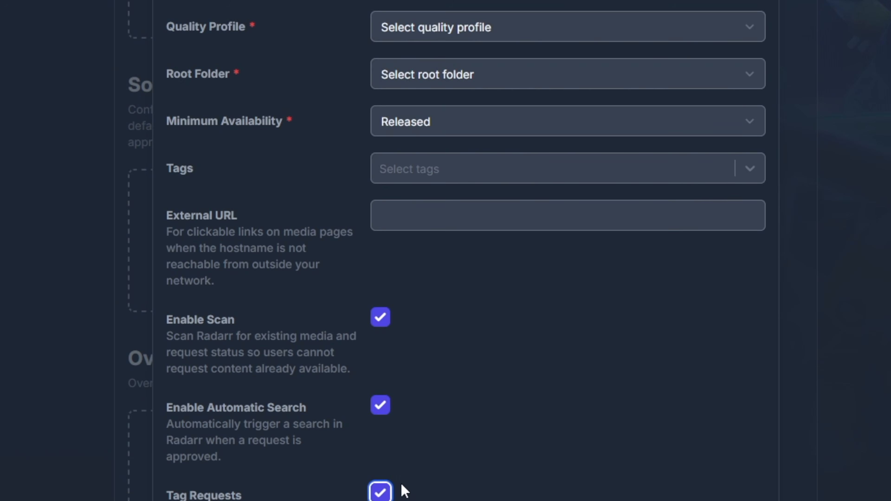
left_click(427, 500)
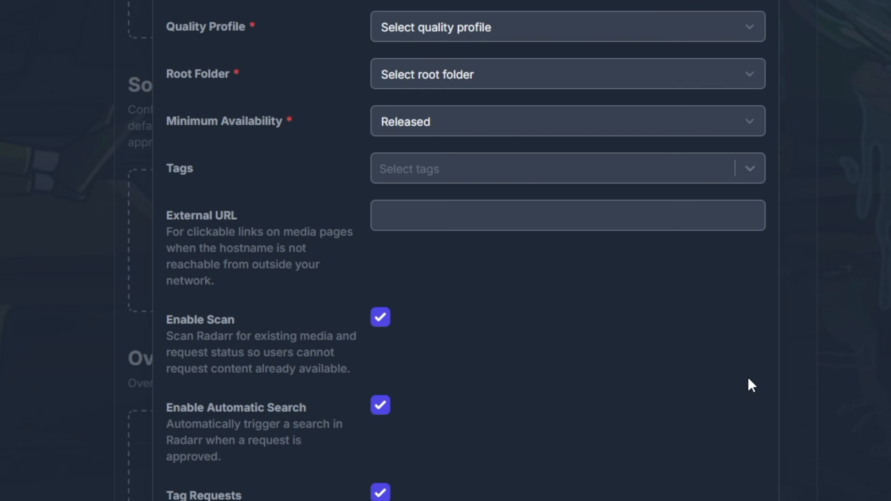
- Set Radarr's quality profile to LQ 1080p, root folder to /movies, and minimum availability to Announced
scroll(747, 379, "up", 3)
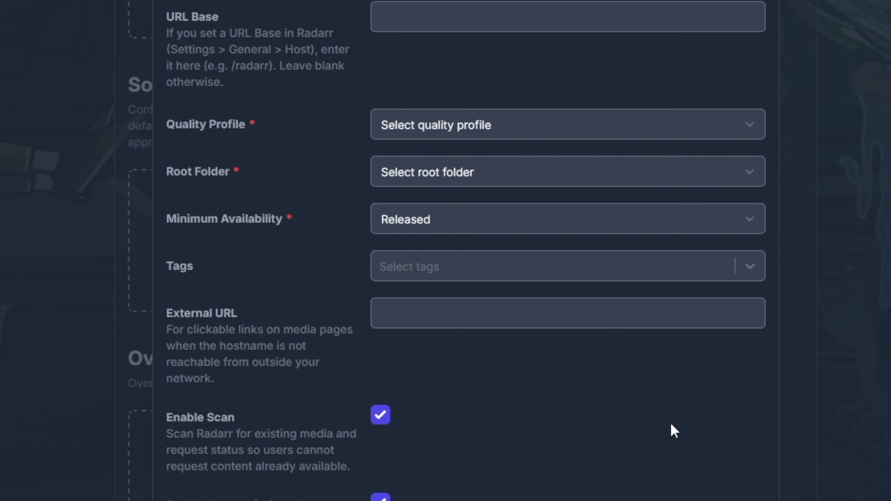
scroll(666, 409, "down", 3)
scroll(669, 415, "up", 3)
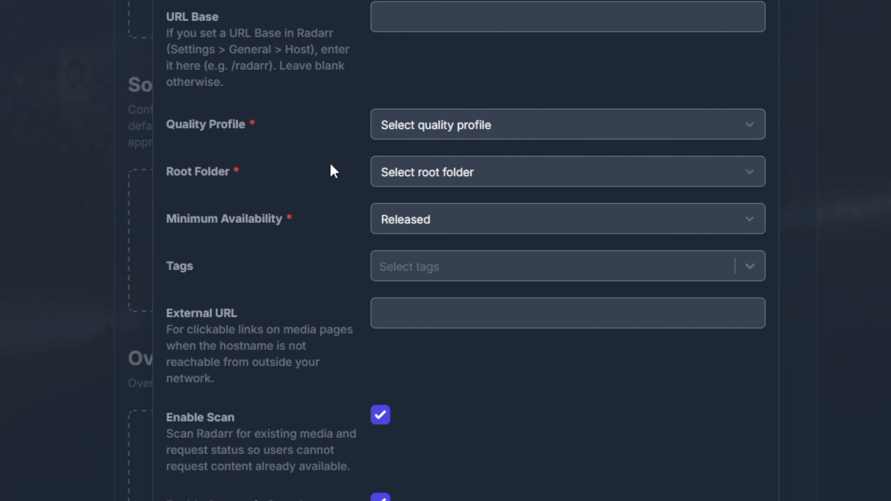
left_click(538, 133)
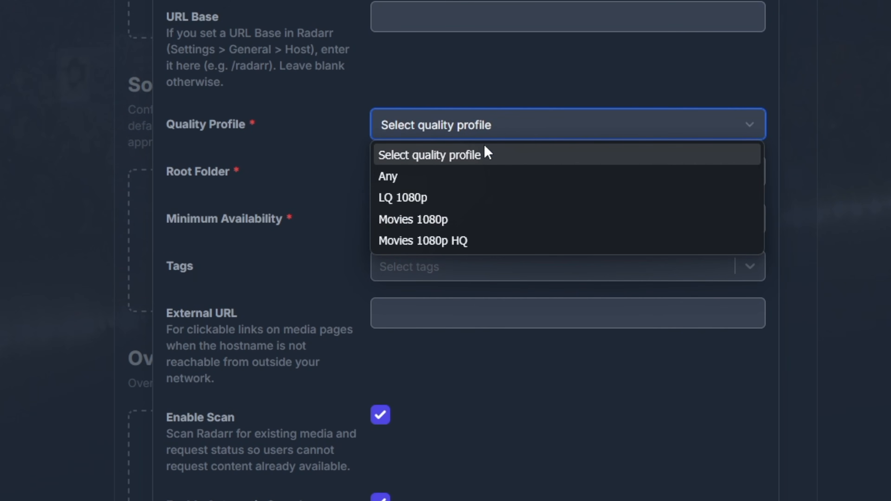
left_click(443, 196)
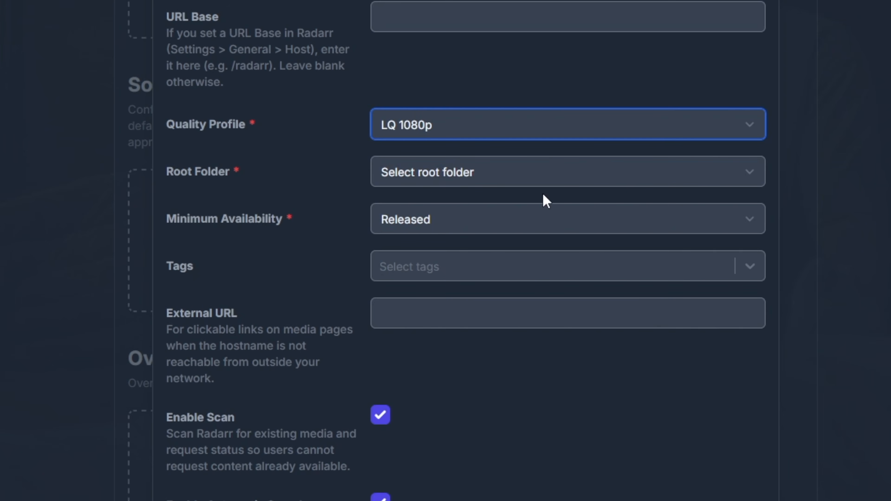
left_click(516, 169)
left_click(423, 221)
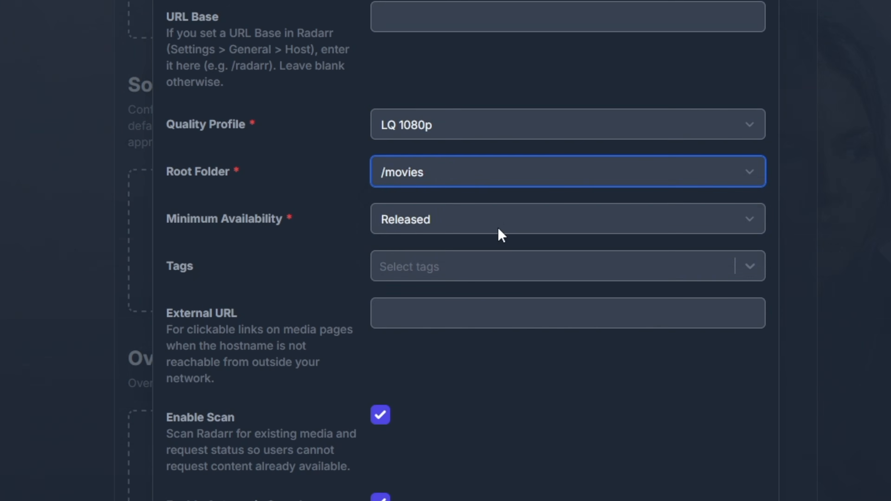
left_click(507, 217)
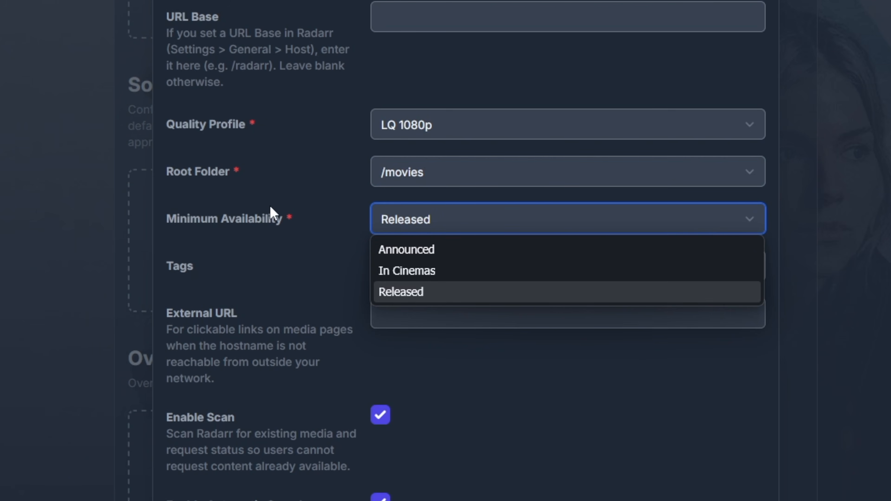
left_click(442, 249)
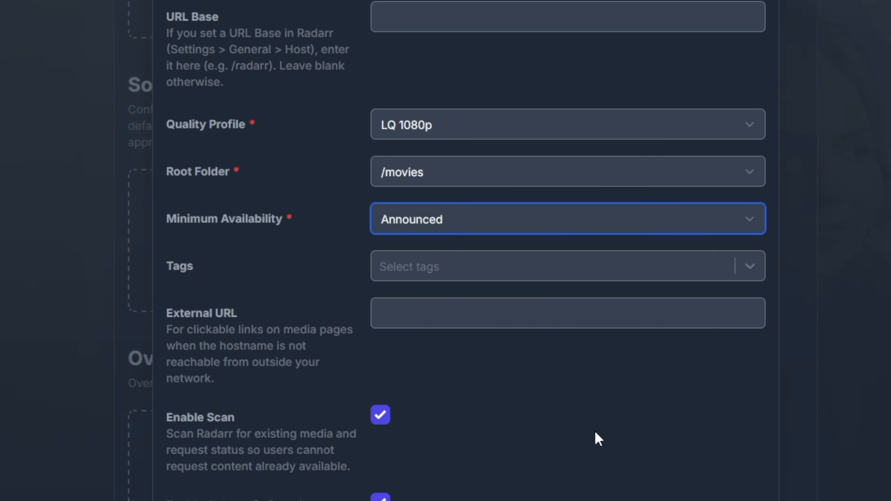
- Retest the Radarr connection and add the server
scroll(594, 434, "down", 3)
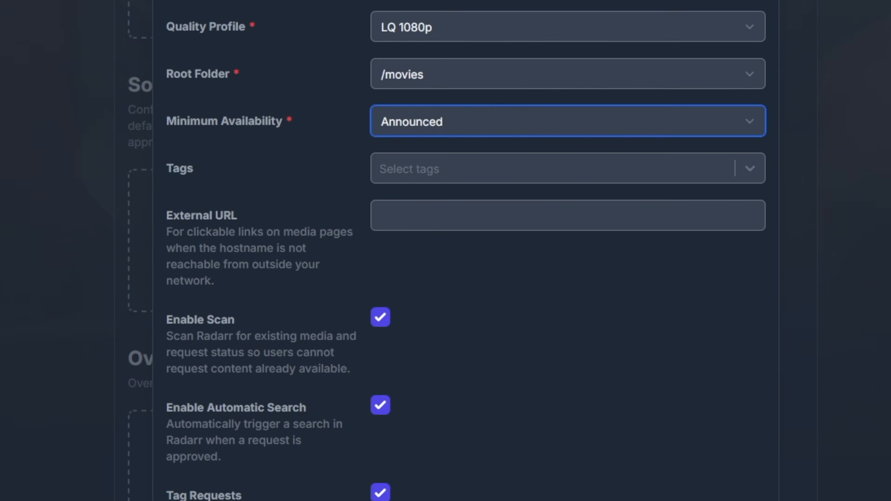
scroll(584, 467, "up", 3)
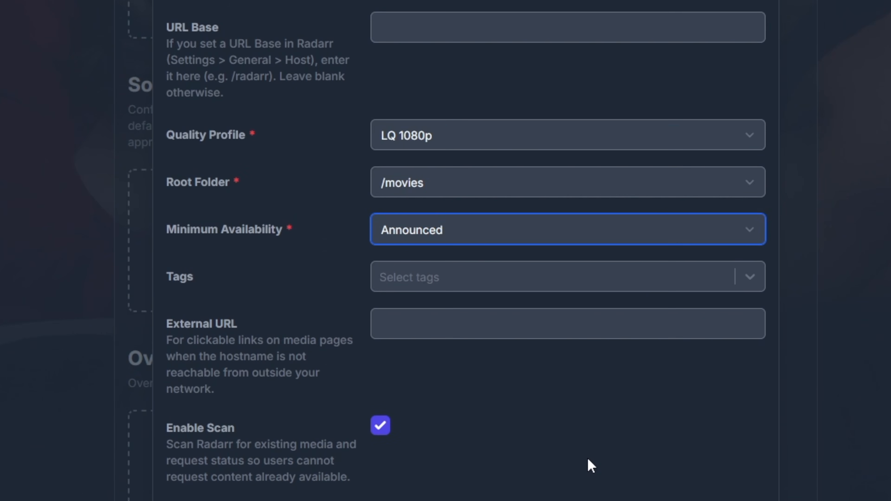
scroll(588, 460, "down", 2)
left_click(529, 473)
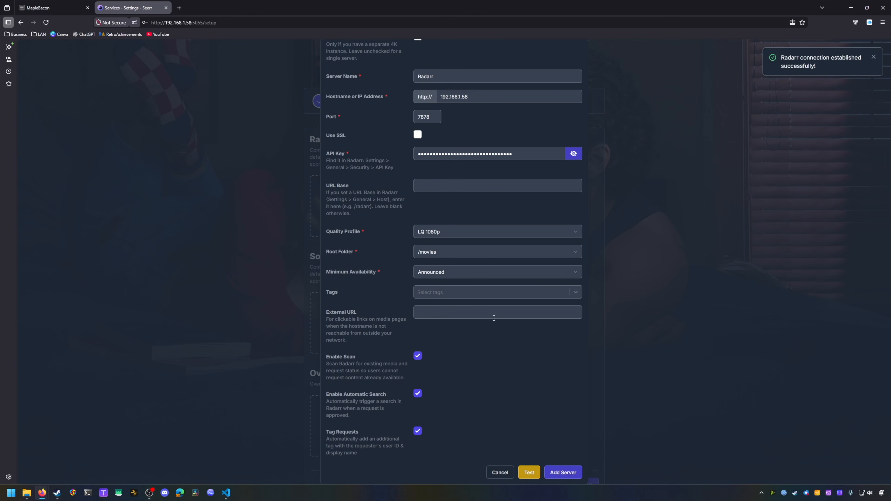
left_click(572, 474)
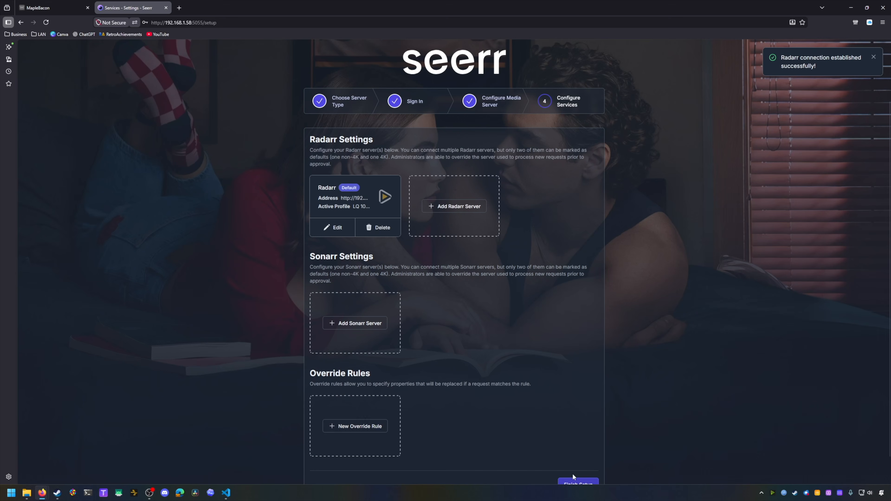
- Start adding a default Sonarr server named Sonarr with the hostname 192.168.1.58
scroll(500, 281, "down", 1)
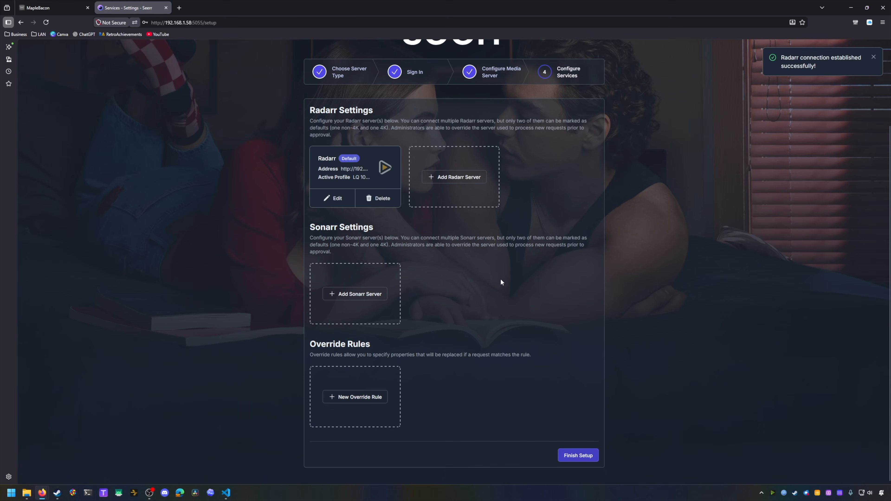
left_click(366, 295)
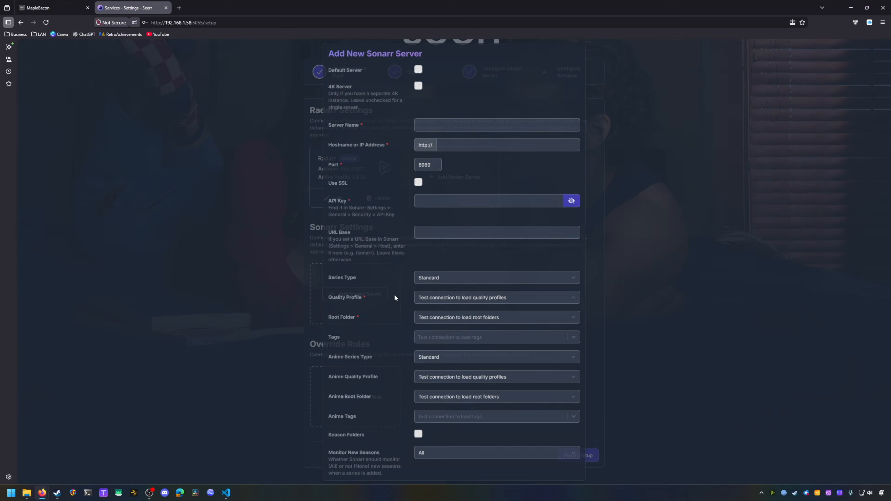
left_click(417, 65)
left_click(446, 118)
type("Sonarr")
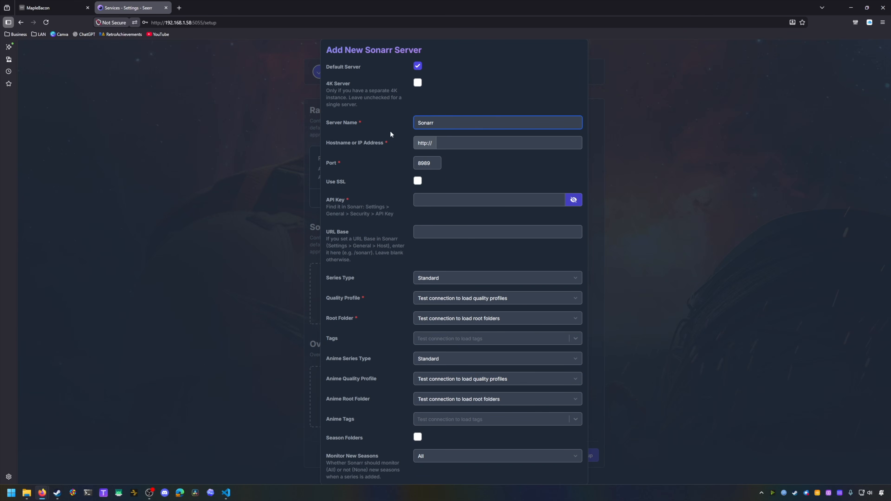
left_click(443, 142)
type("192.168.1.58")
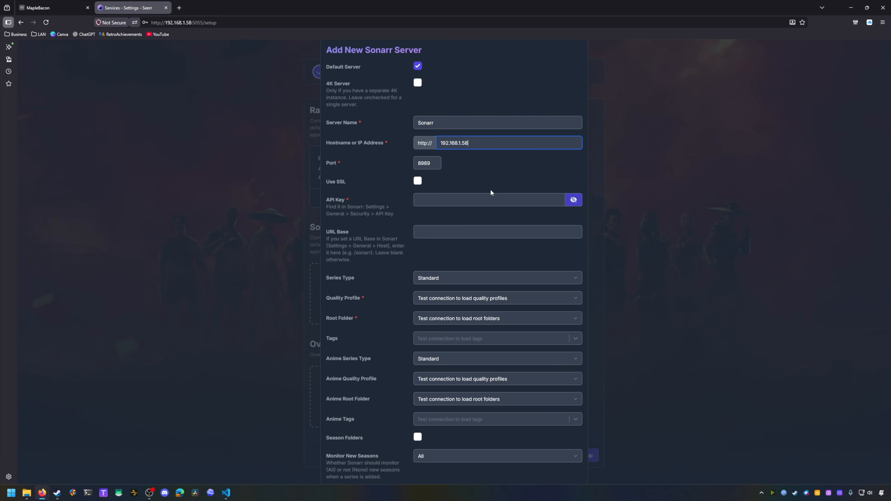
- Paste the Sonarr API key and test the server connection
left_click(471, 198)
key("ctrl+v")
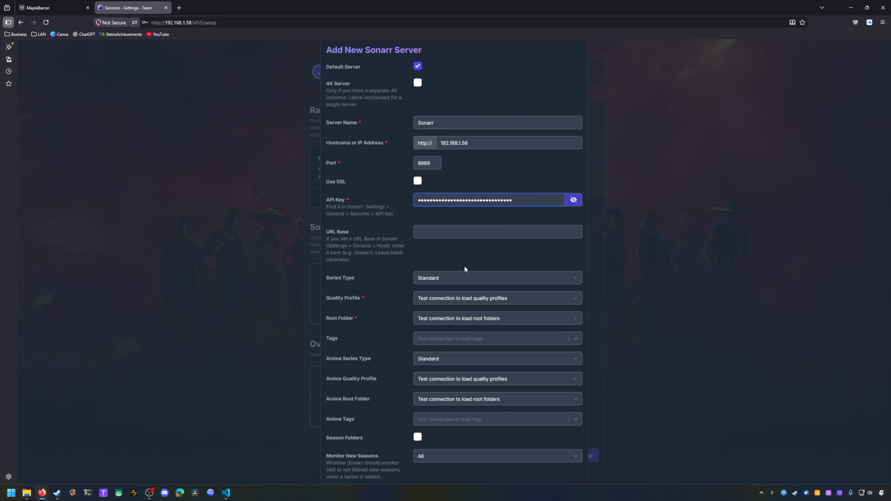
scroll(493, 274, "down", 5)
left_click(533, 471)
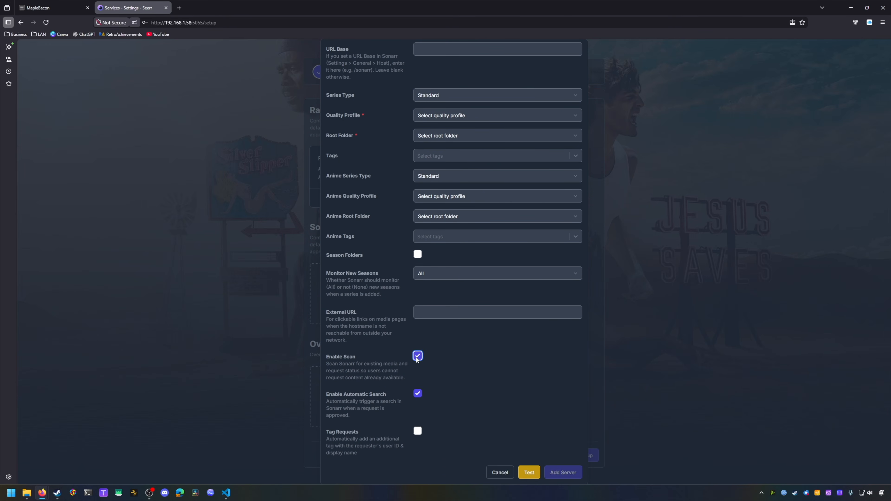
- Enable Scan and Tag Requests for the Sonarr server
left_click(418, 431)
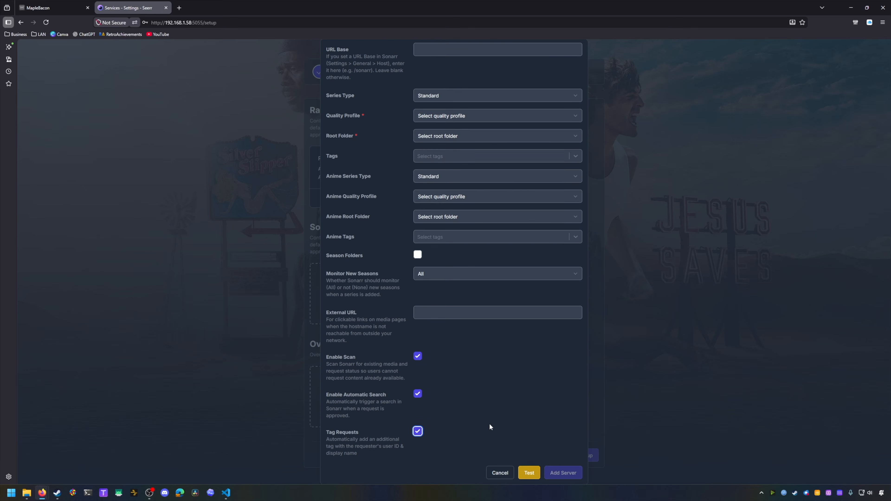
scroll(491, 424, "up", 2)
scroll(495, 428, "down", 2)
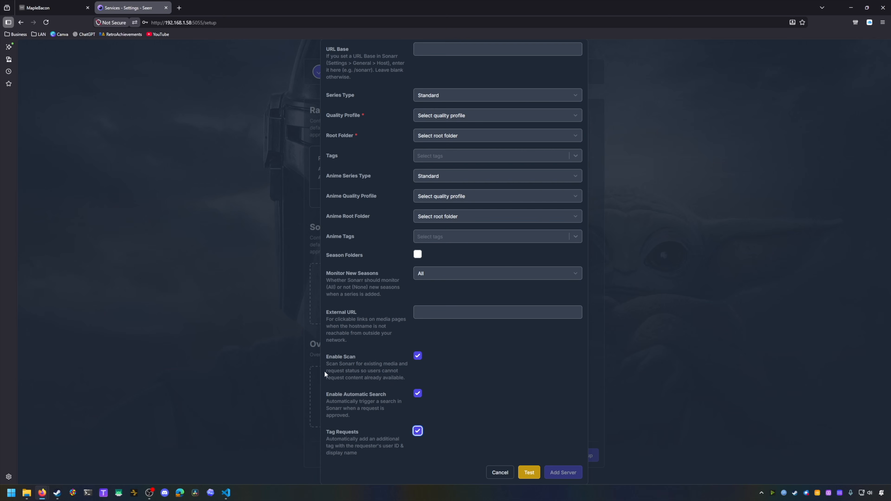
scroll(524, 390, "up", 4)
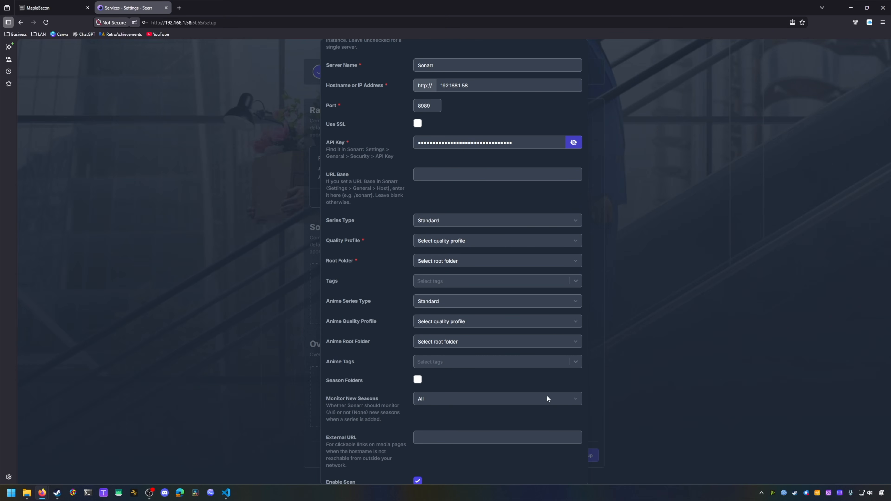
scroll(546, 390, "up", 2)
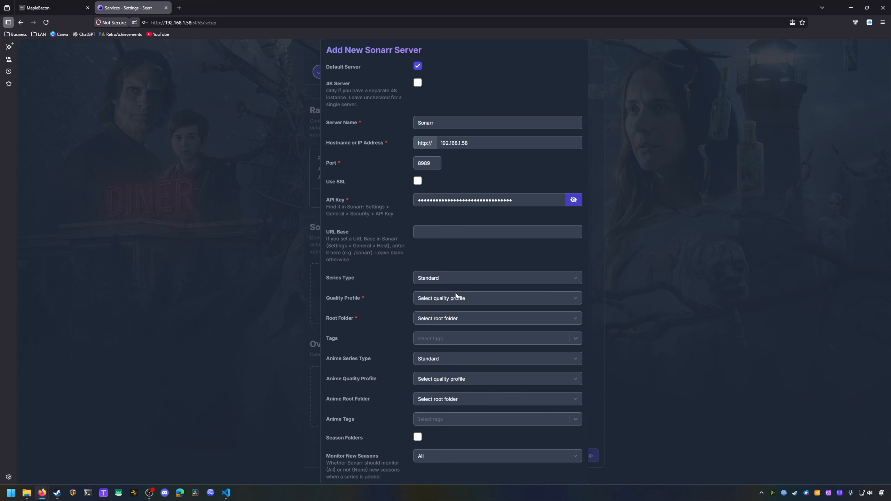
scroll(474, 283, "down", 3)
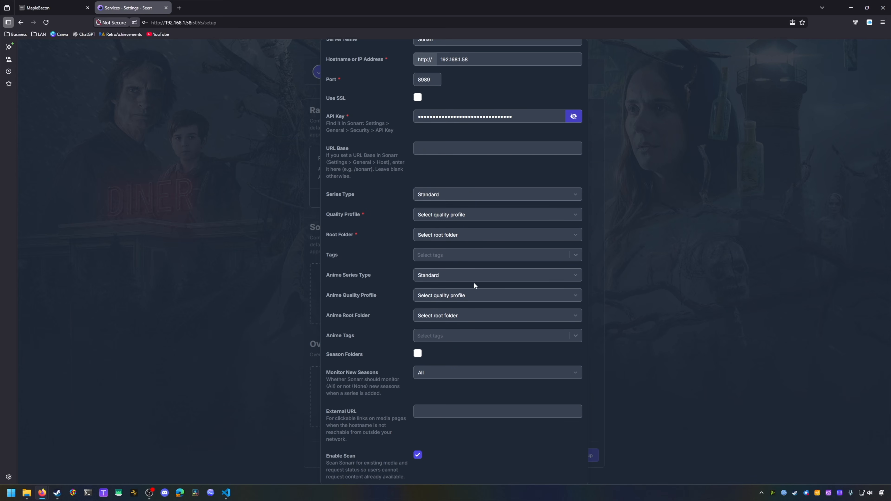
- Set the Sonarr server's quality profile to LQ 1080p and its root folder to /tv
scroll(474, 282, "down", 3)
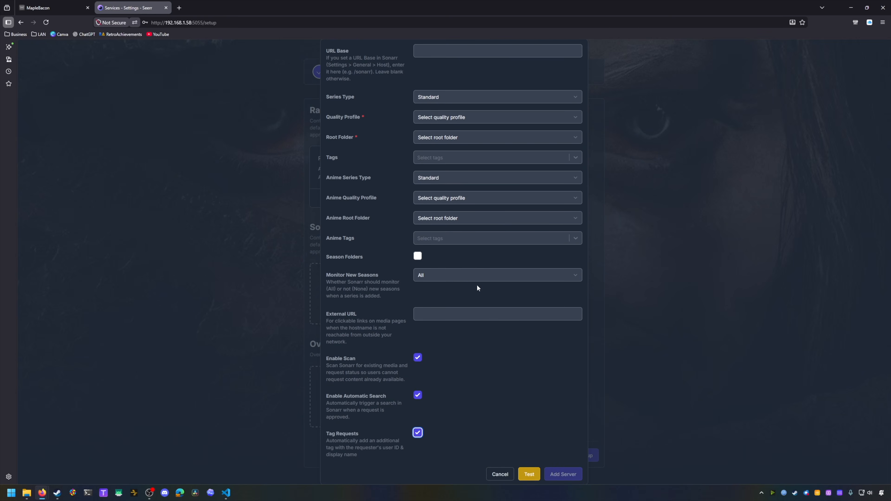
scroll(532, 347, "up", 6)
scroll(490, 274, "down", 2)
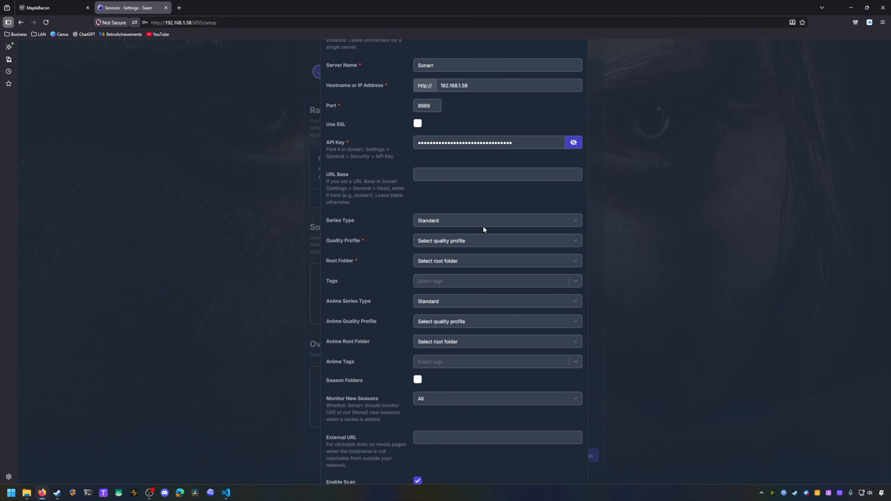
left_click(483, 225)
left_click(485, 226)
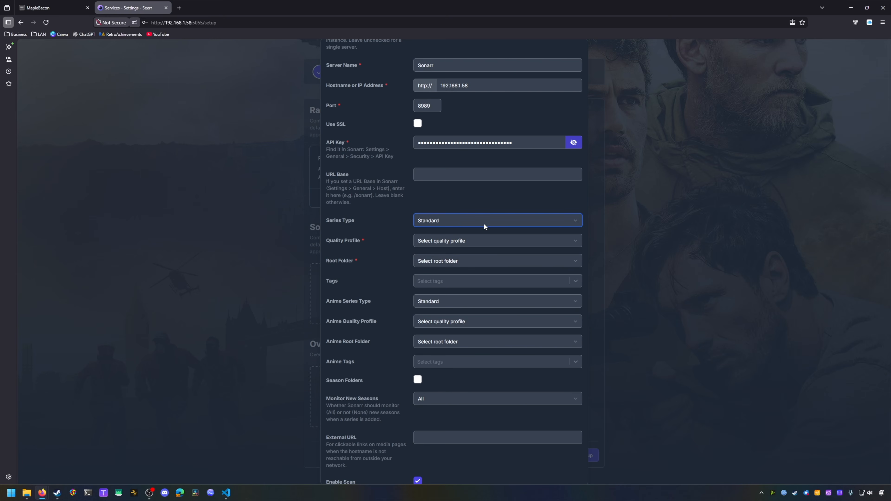
scroll(456, 236, "up", 2)
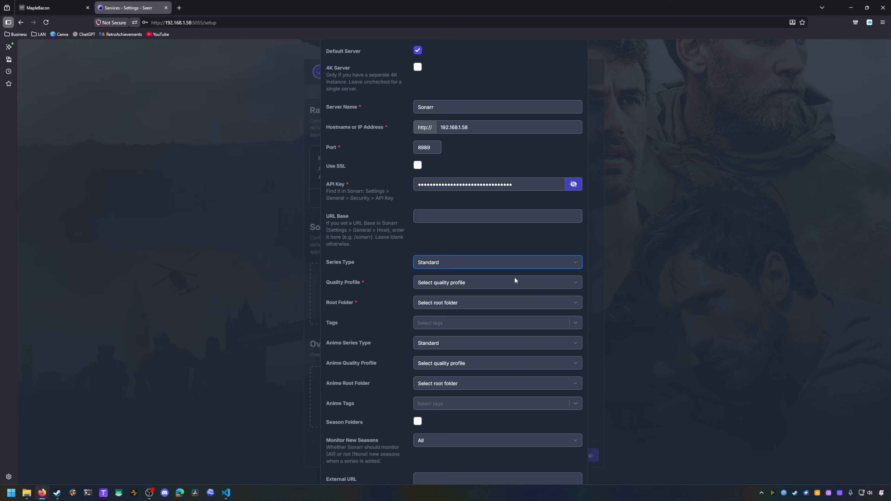
scroll(515, 278, "down", 2)
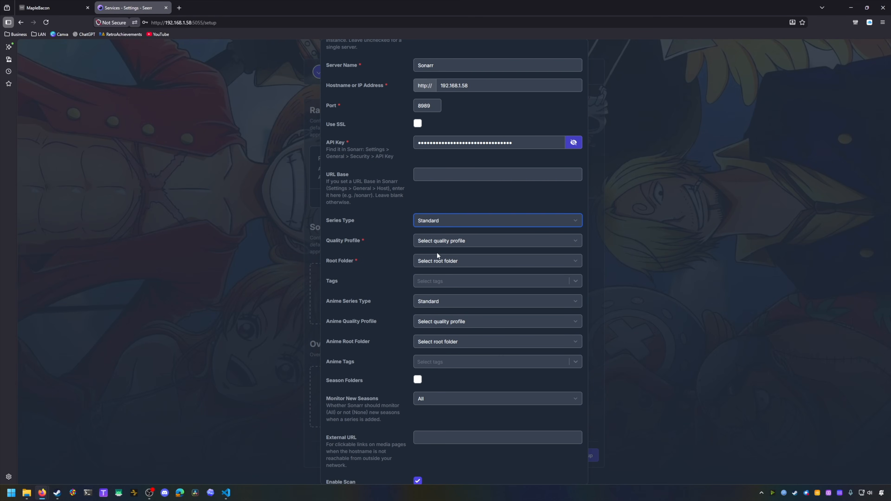
left_click(491, 241)
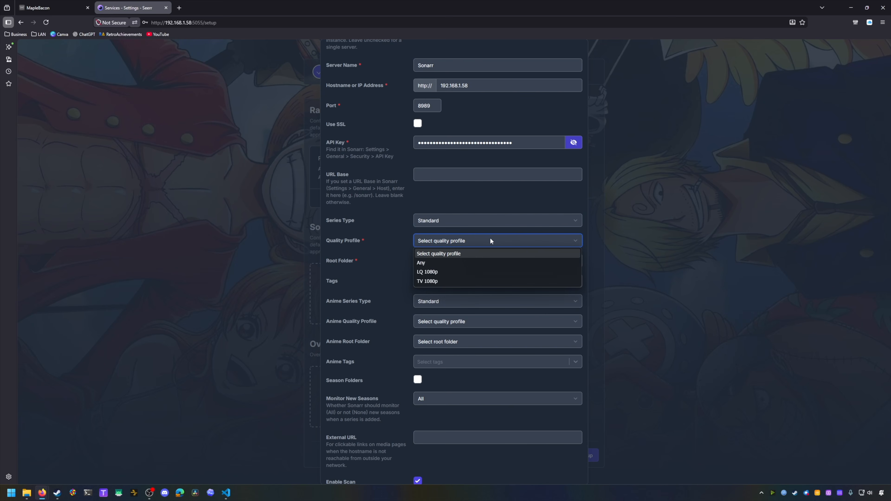
left_click(444, 273)
left_click(461, 263)
left_click(442, 277)
- Set the anime series type to Anime, the anime quality profile to LQ 1080p and the anime root folder to /tv
scroll(477, 280, "down", 2)
left_click(474, 218)
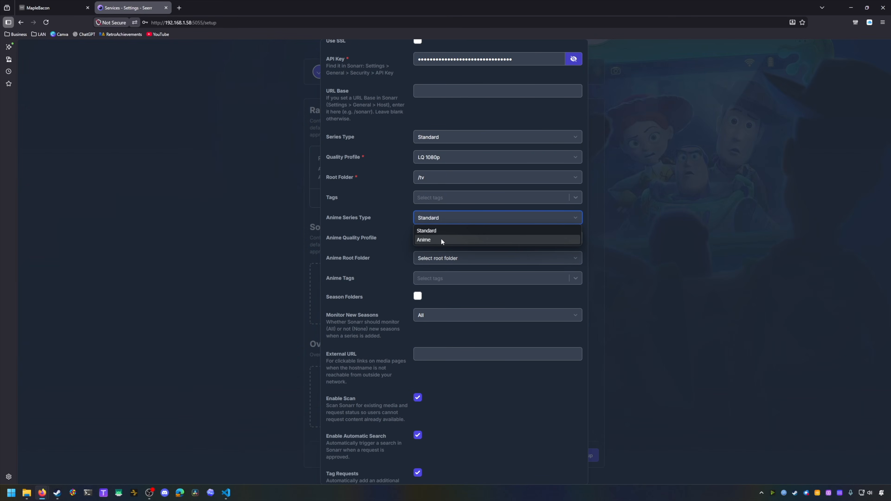
left_click(442, 240)
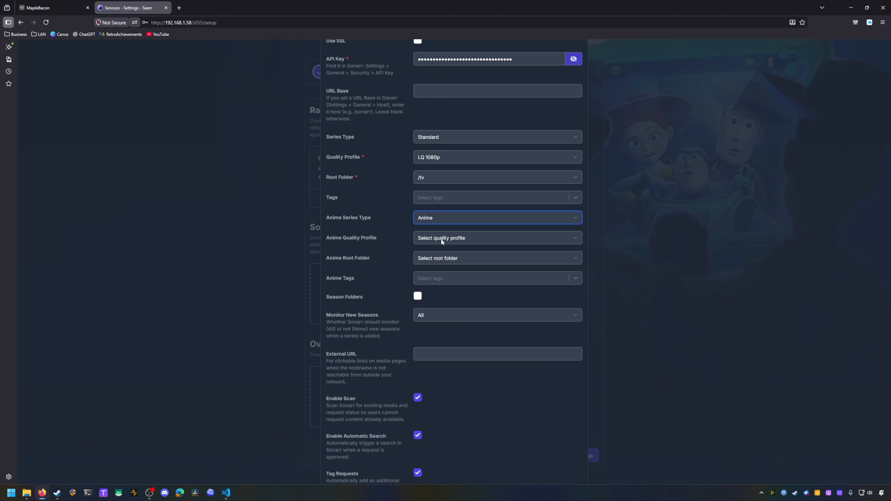
left_click(441, 238)
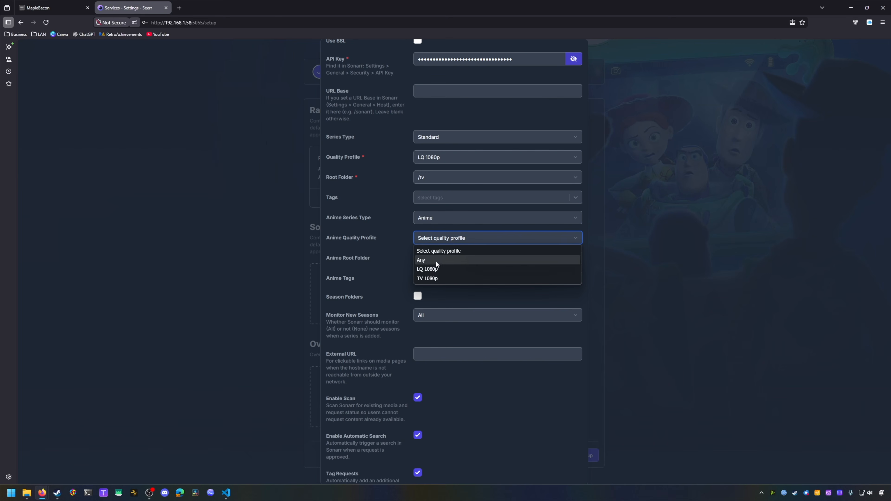
left_click(435, 270)
left_click(445, 260)
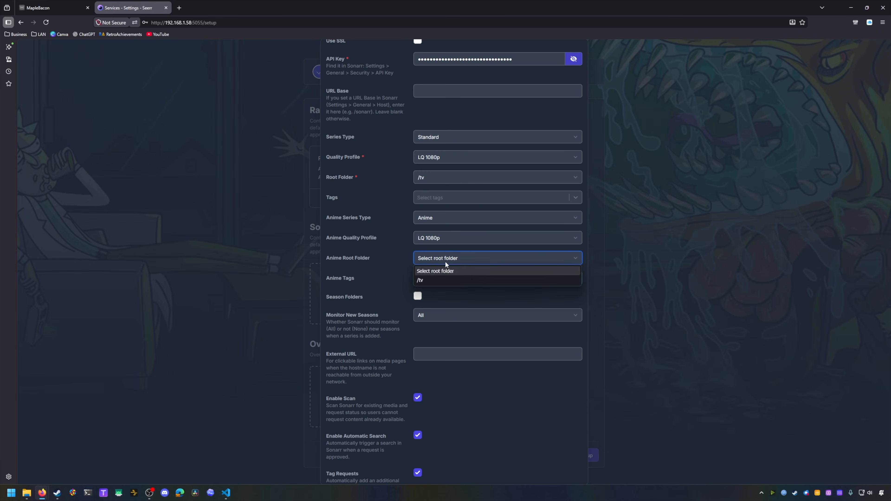
left_click(429, 280)
- Enable Season Folders for the Sonarr server and keep Monitor New Seasons set to All
scroll(464, 295, "down", 1)
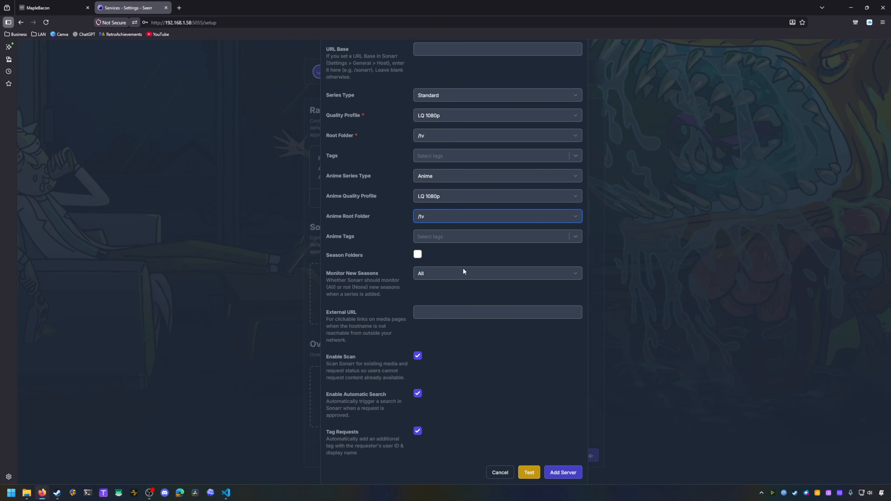
left_click(419, 255)
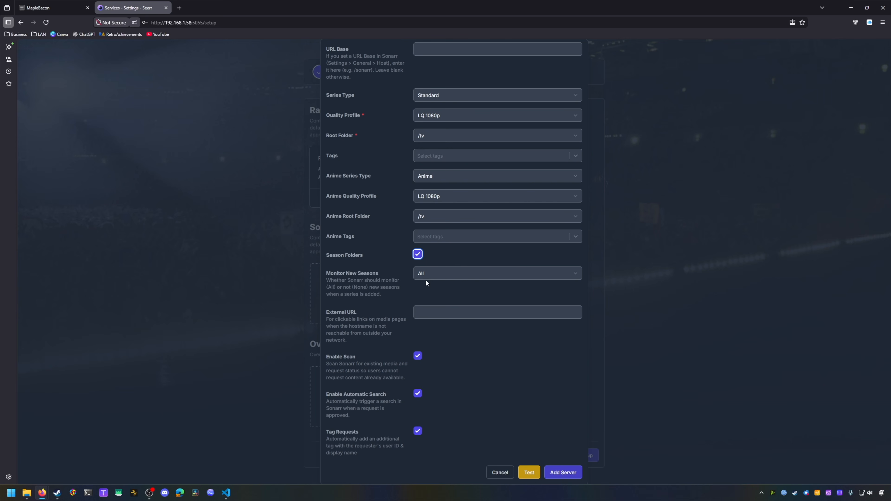
left_click(490, 274)
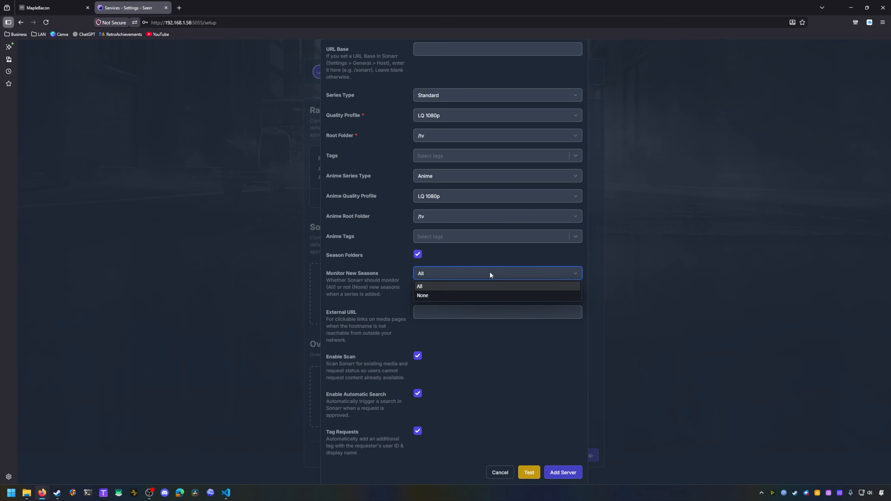
left_click(490, 274)
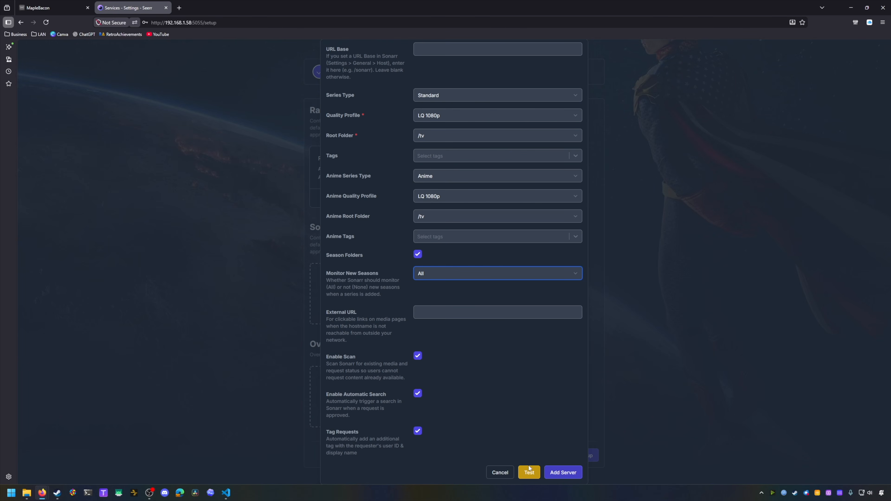
- Add the Sonarr server and finish the Seerr setup
left_click(558, 473)
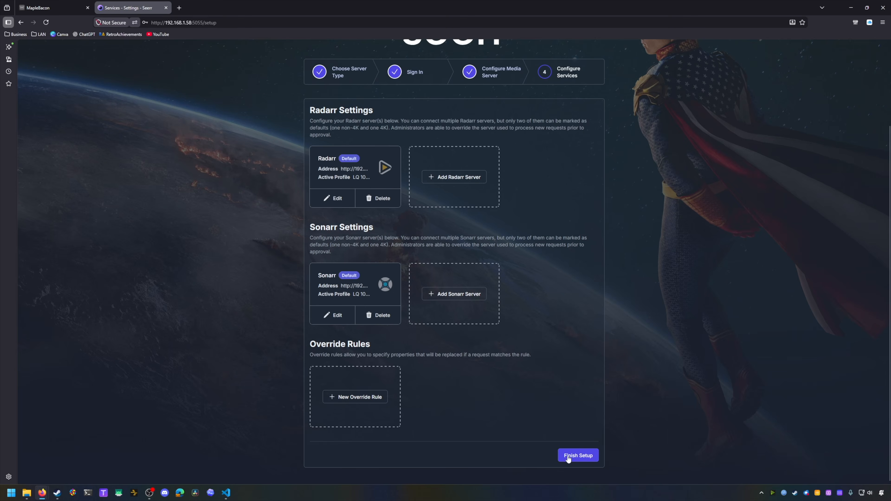
left_click(569, 457)
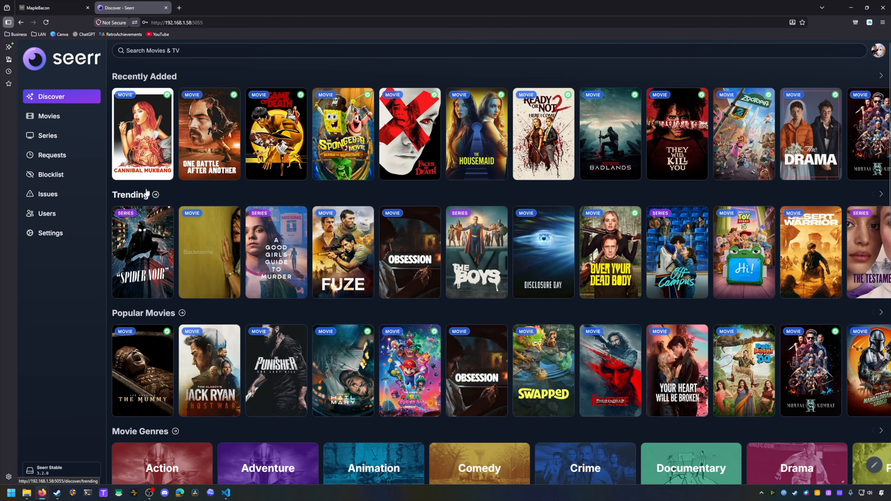
- Open the Trending titles, check the media type filter options and browse the list
left_click(135, 195)
left_click(868, 80)
left_click(868, 80)
left_click(818, 79)
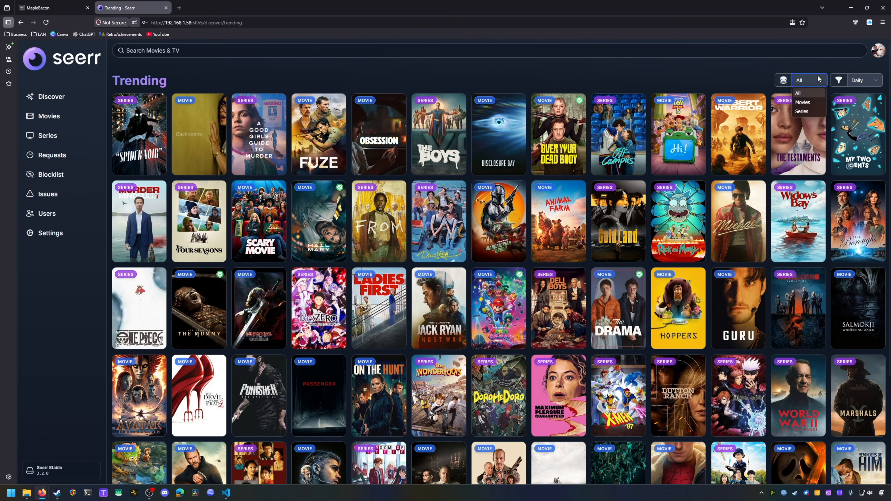
left_click(750, 77)
scroll(632, 258, "down", 2)
scroll(634, 259, "down", 2)
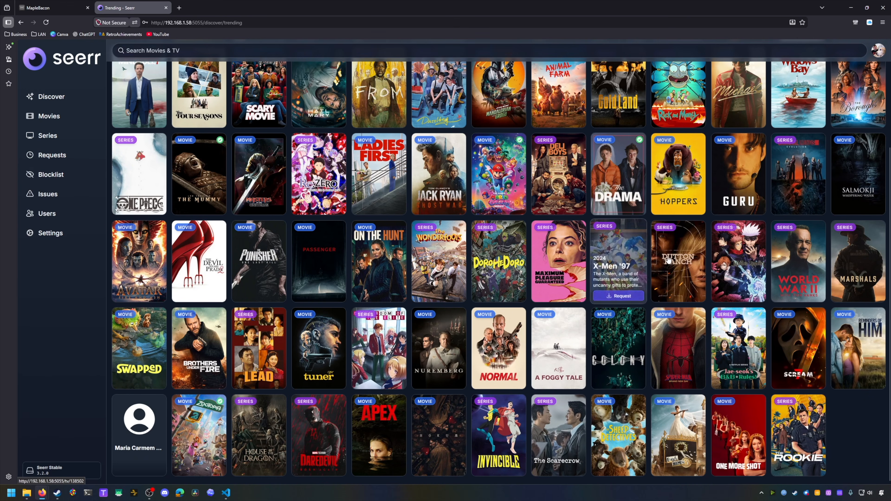
- Open the movie Normal, browse its recommendations and open Hot Fuzz from them
left_click(494, 337)
scroll(581, 288, "down", 5)
scroll(325, 338, "down", 4)
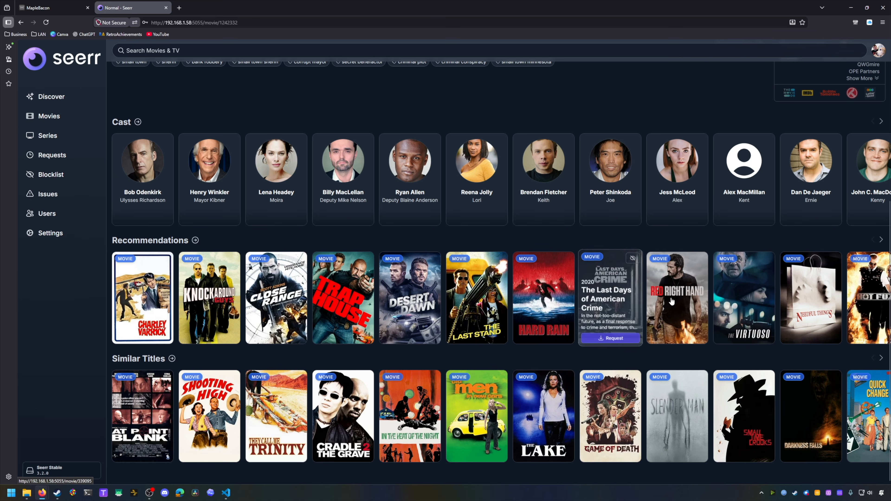
left_click(881, 240)
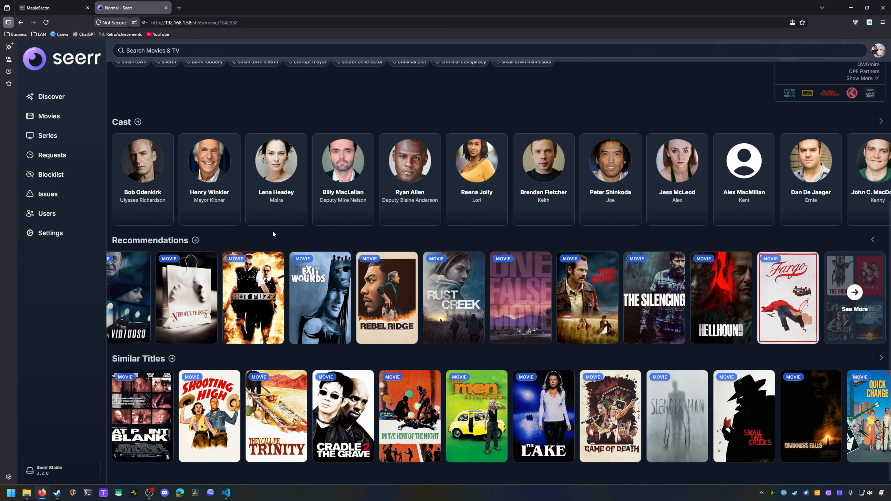
left_click(259, 280)
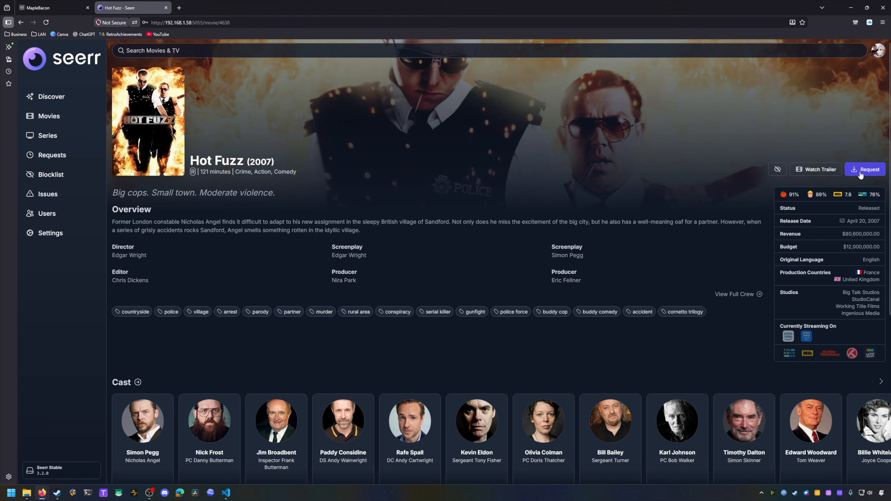
- Request Hot Fuzz with the Movies 1080p HQ quality profile and the available user tag
left_click(861, 173)
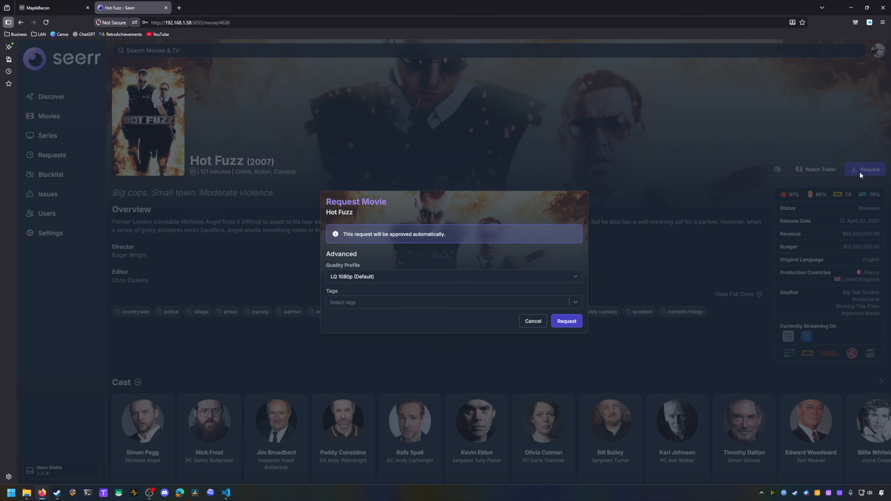
left_click(405, 277)
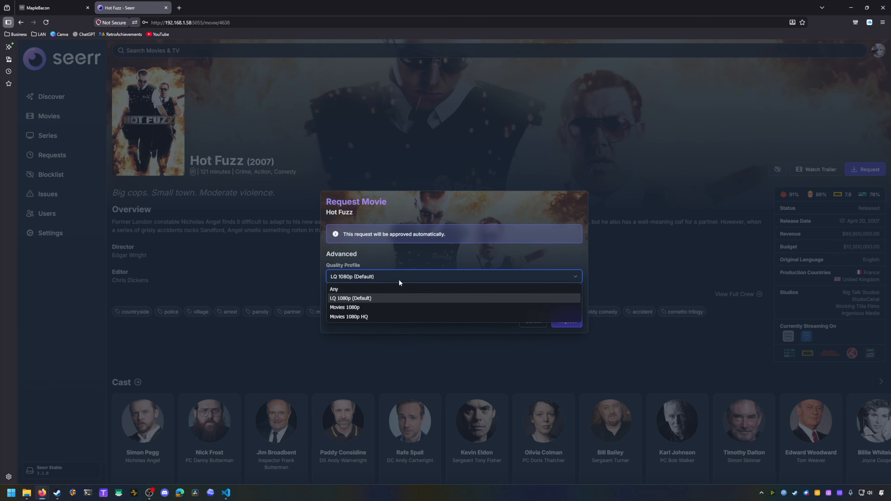
left_click(353, 317)
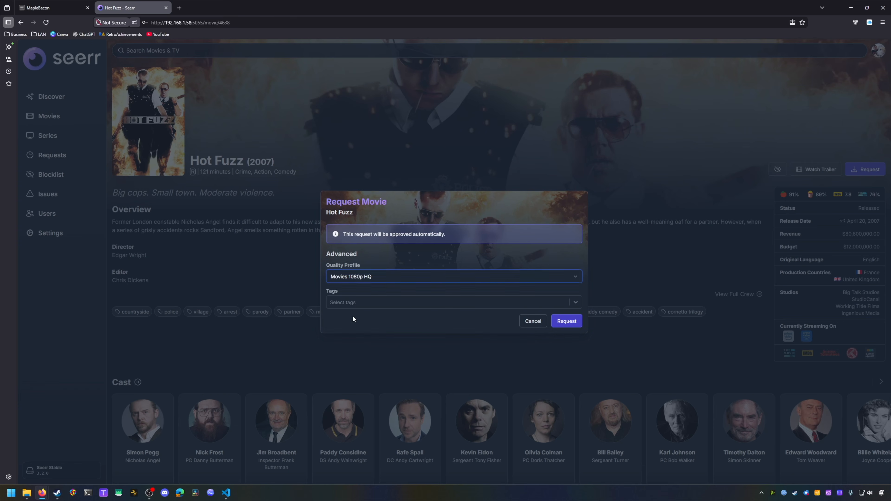
left_click(460, 303)
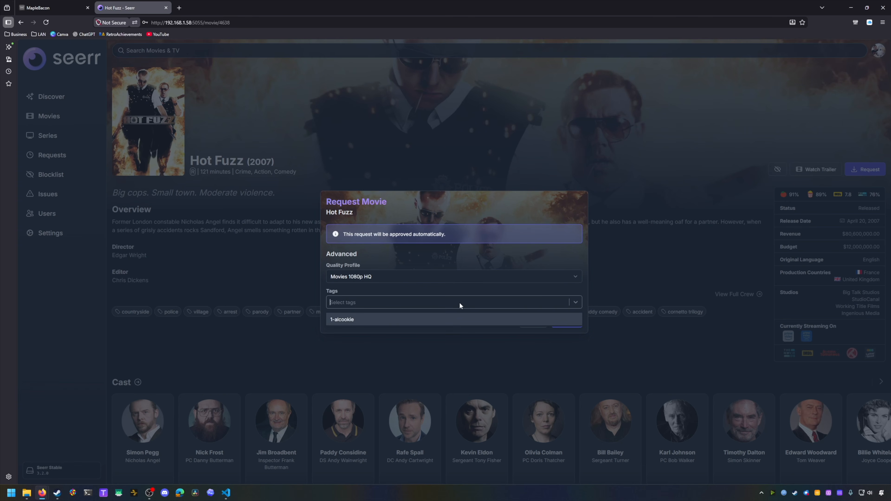
left_click(434, 319)
left_click(565, 321)
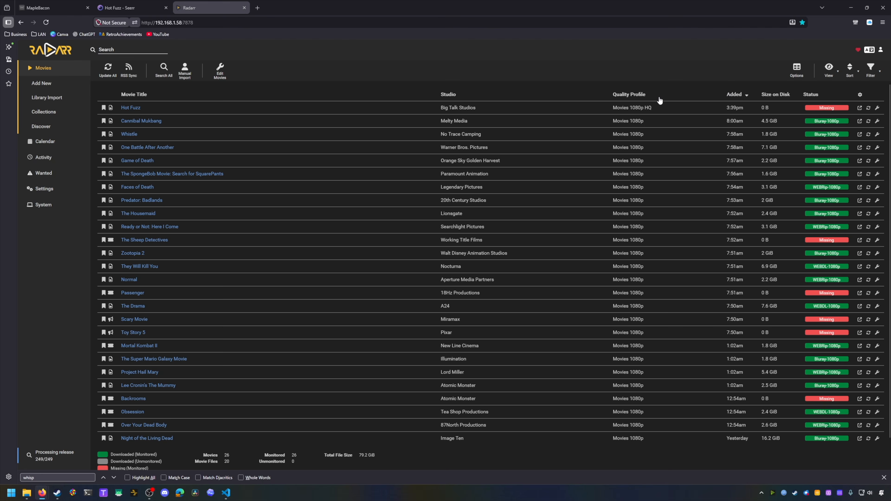
- In Radarr, look over the movie table's column options and open the download queue
left_click(796, 69)
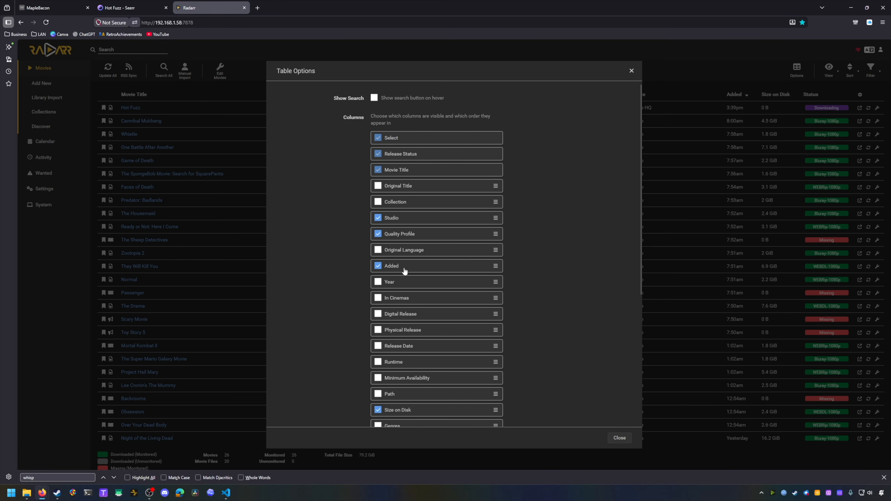
left_click(632, 71)
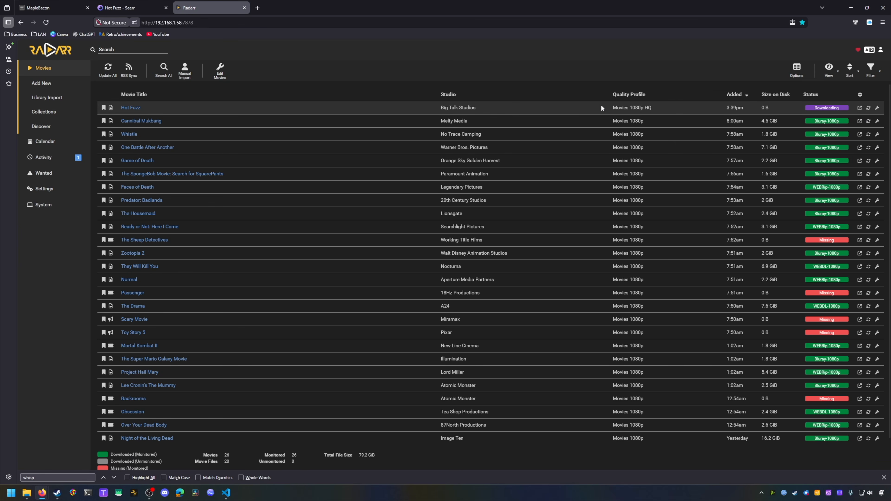
left_click(44, 158)
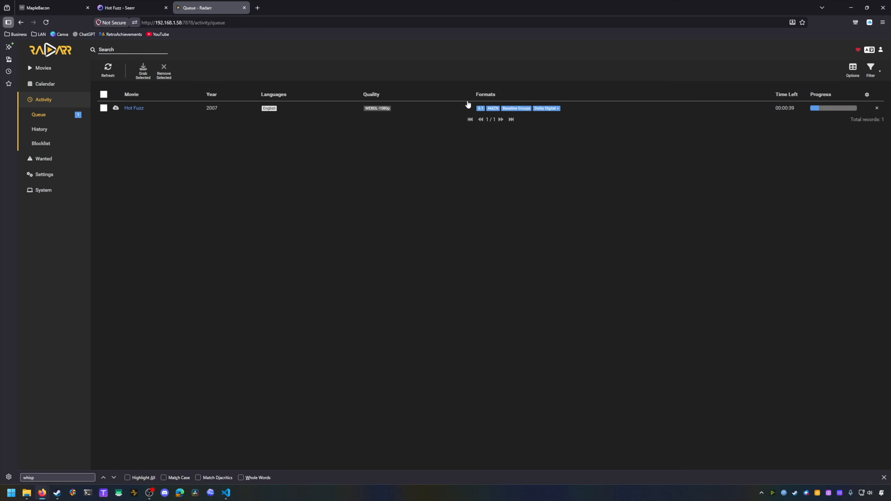
- Open SABnzbd in a new browser tab from the LAN bookmarks to check the Hot Fuzz download
key("ctrl+t")
left_click(44, 35)
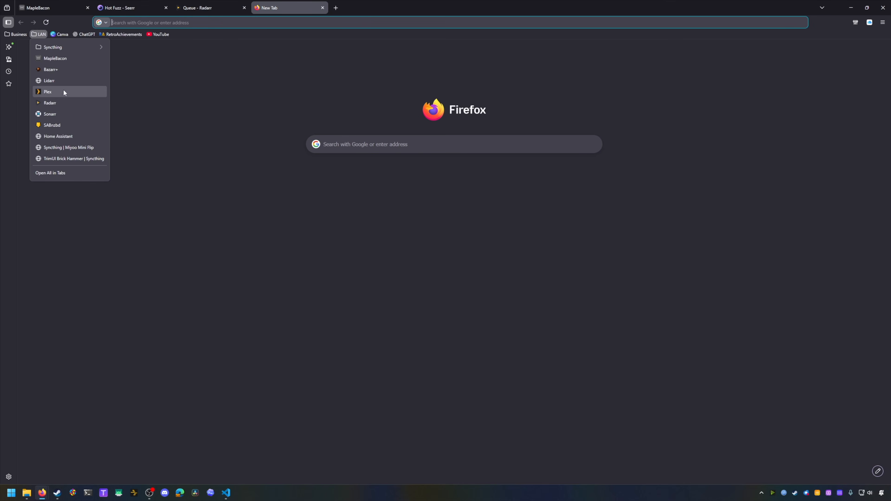
left_click(66, 124)
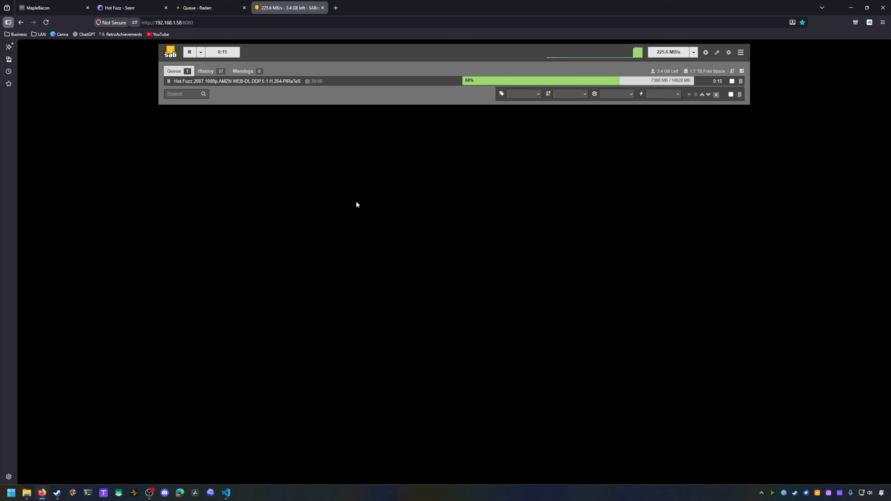
- Switch back to Seerr and look at the user list and its option for creating a local user
left_click(178, 4)
left_click(116, 7)
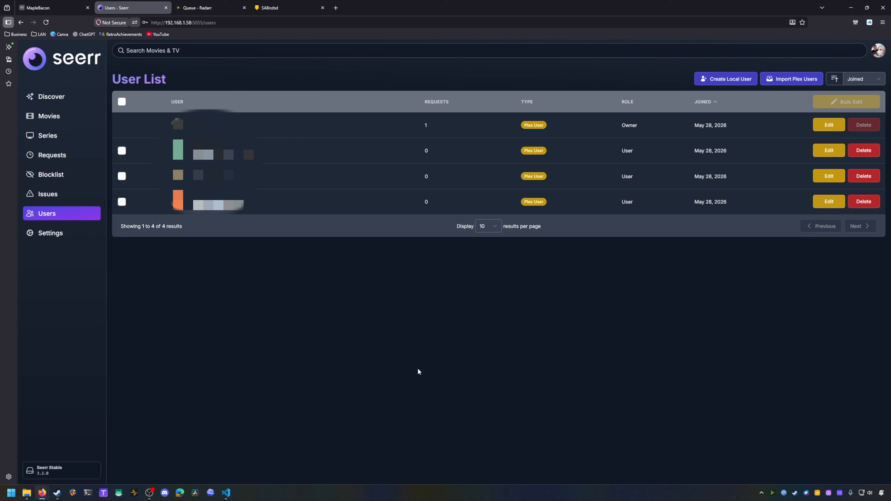
left_click(746, 80)
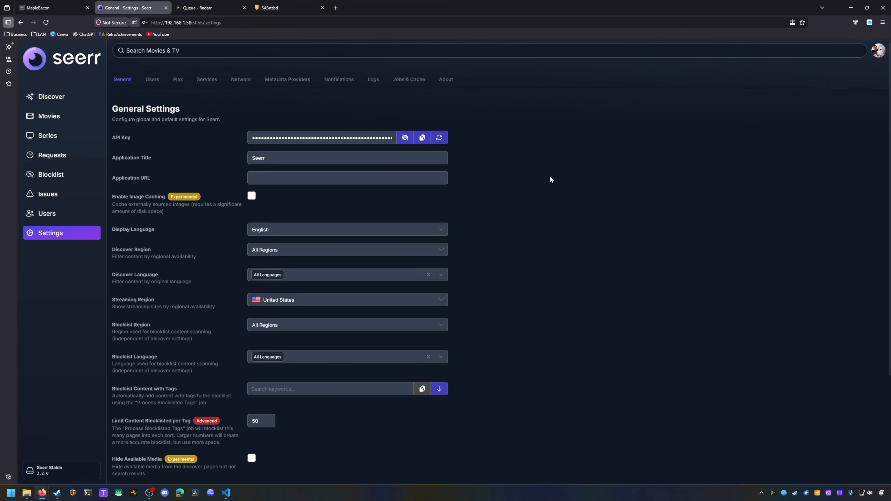
- Enable Hide Available Media and Allow Special Episodes Requests in Seerr's general settings
scroll(637, 169, "down", 4)
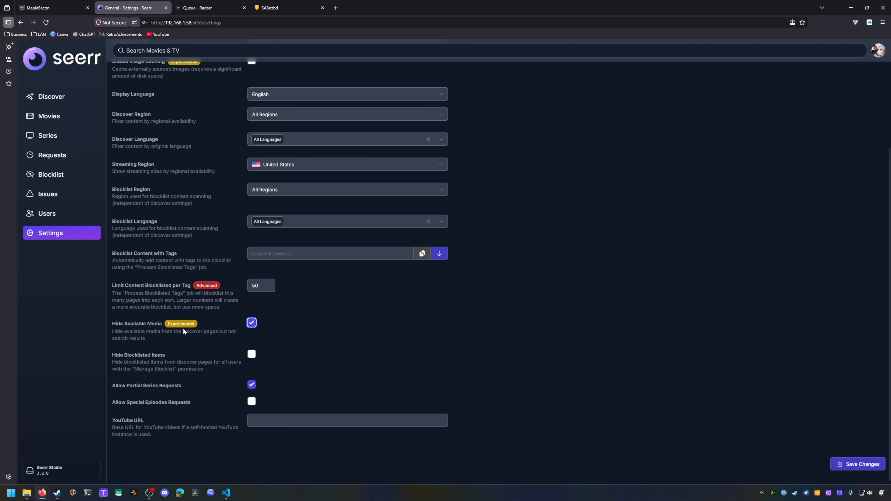
mouse_move(174, 324)
left_click(253, 402)
scroll(389, 392, "up", 10)
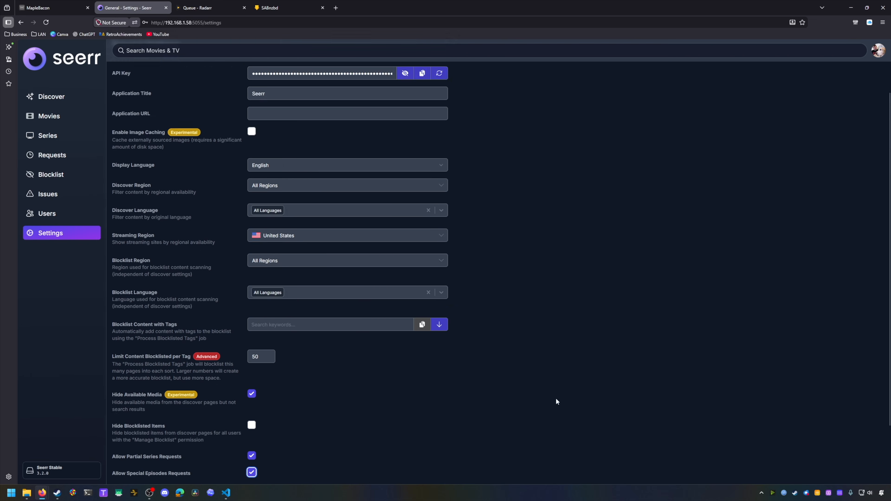
- Open Seerr's user settings and look at the choices for the global movie request limit
left_click(152, 80)
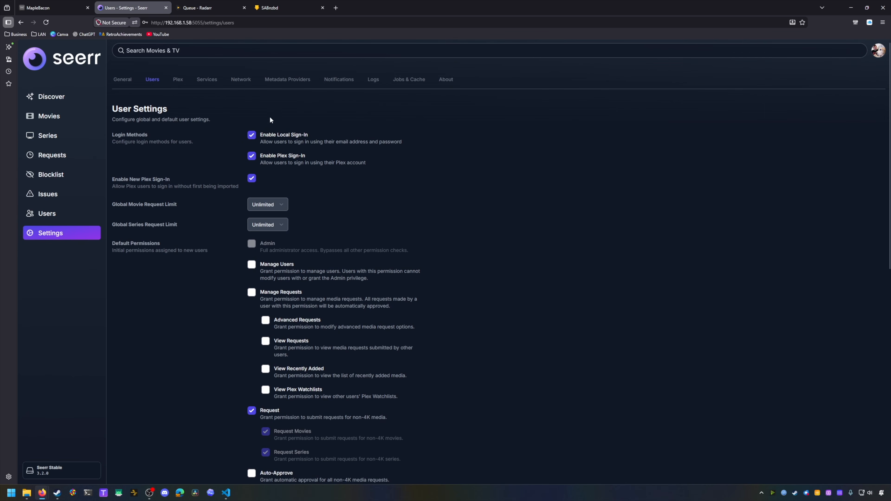
scroll(316, 186, "down", 2)
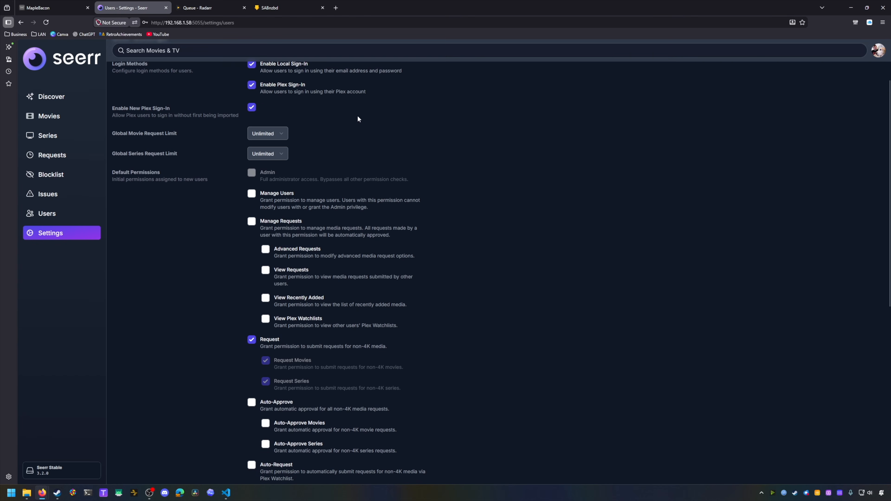
left_click(280, 133)
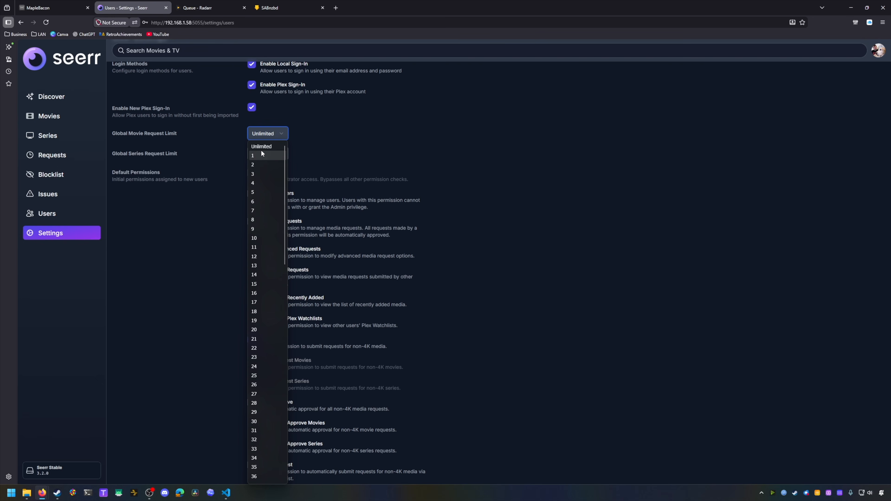
left_click(419, 126)
scroll(572, 156, "down", 1)
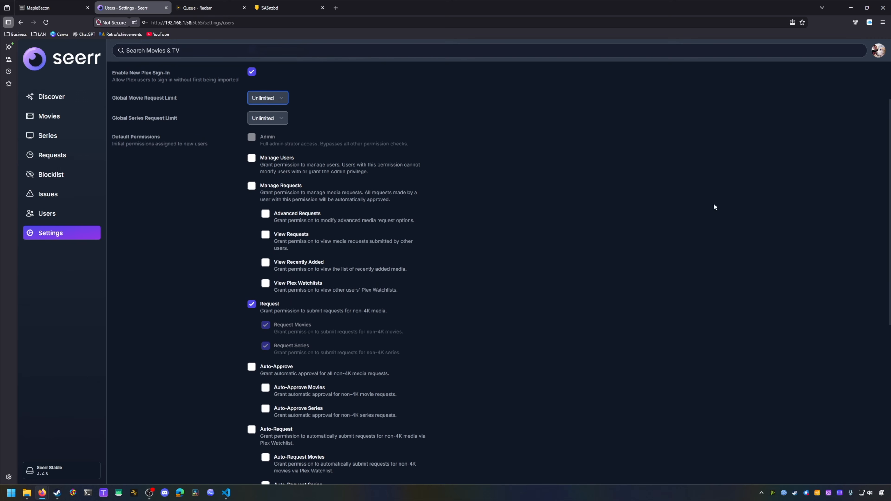
- Enable the Manage Issues permission in the default permissions for new Seerr users
scroll(512, 258, "down", 1)
scroll(532, 263, "up", 1)
scroll(154, 165, "down", 1)
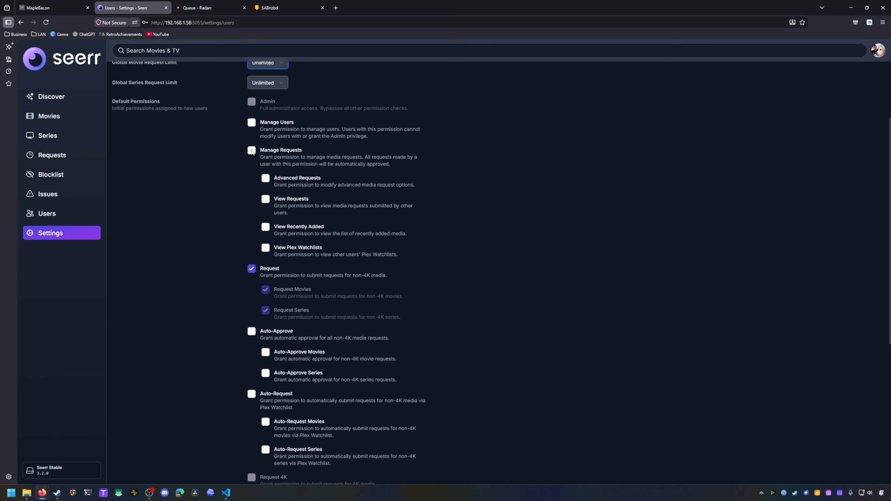
scroll(251, 152, "down", 5)
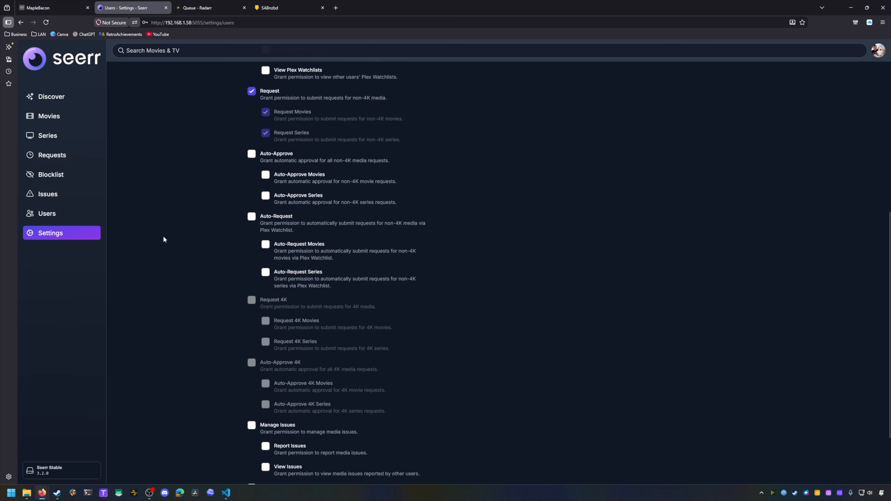
scroll(162, 245, "down", 2)
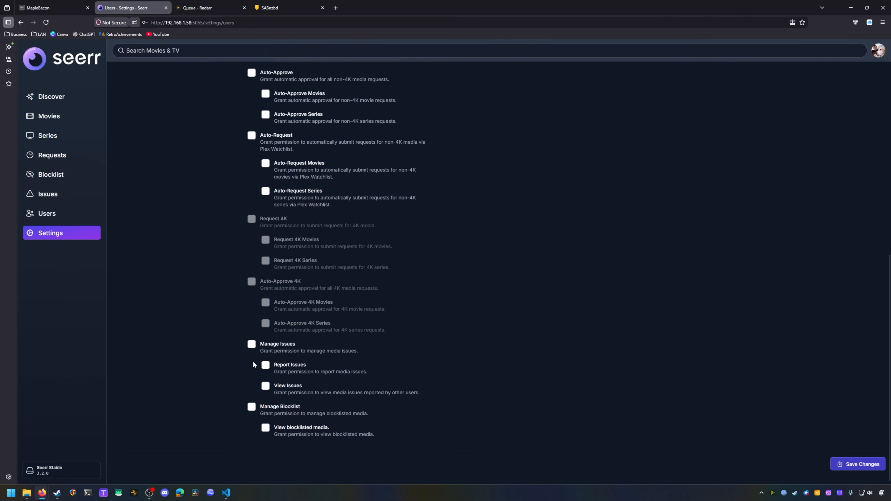
left_click(252, 345)
- Enable Auto-Approve for all non-4K media requests in the default user permissions
scroll(241, 351, "up", 3)
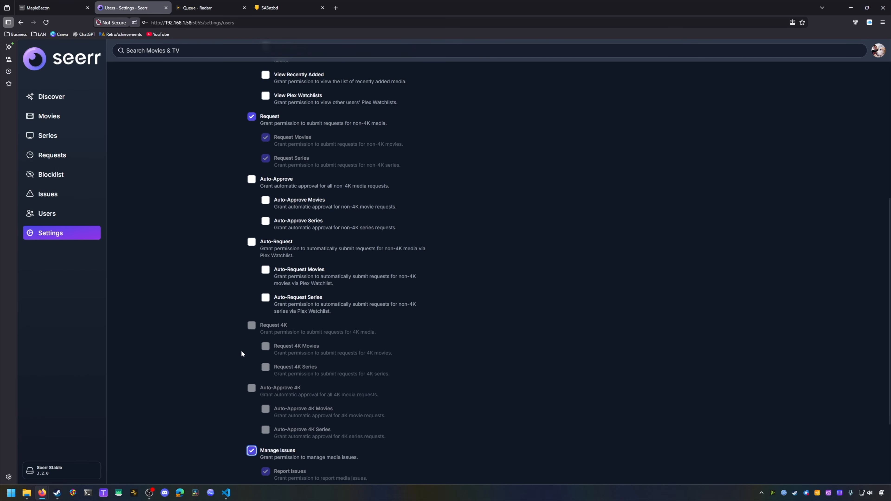
scroll(209, 340, "up", 1)
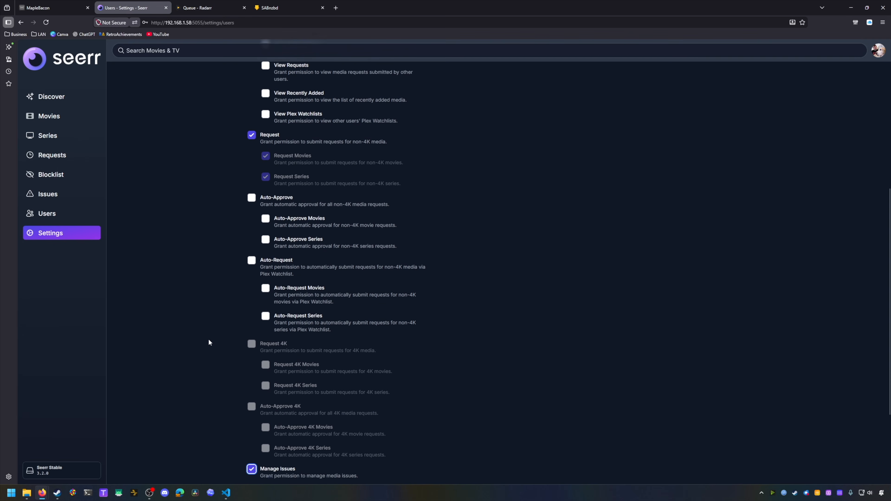
scroll(207, 344, "up", 2)
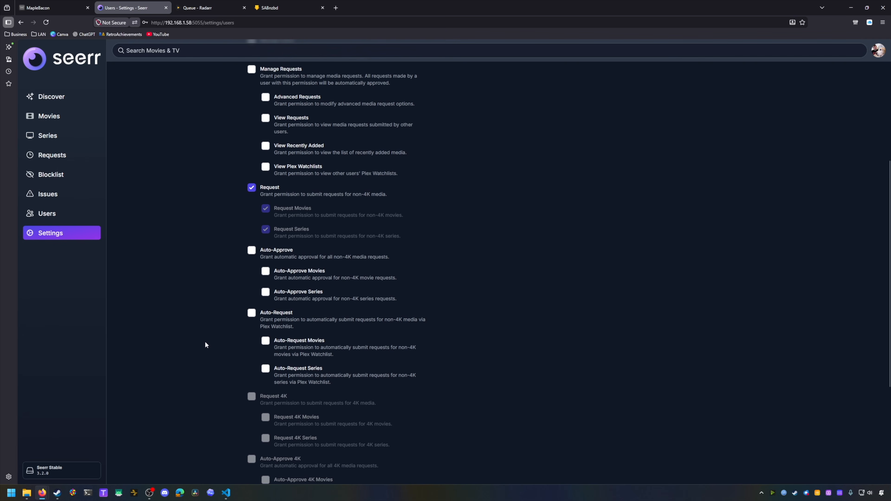
scroll(205, 341, "up", 2)
scroll(212, 336, "down", 2)
scroll(219, 341, "up", 1)
scroll(220, 346, "up", 1)
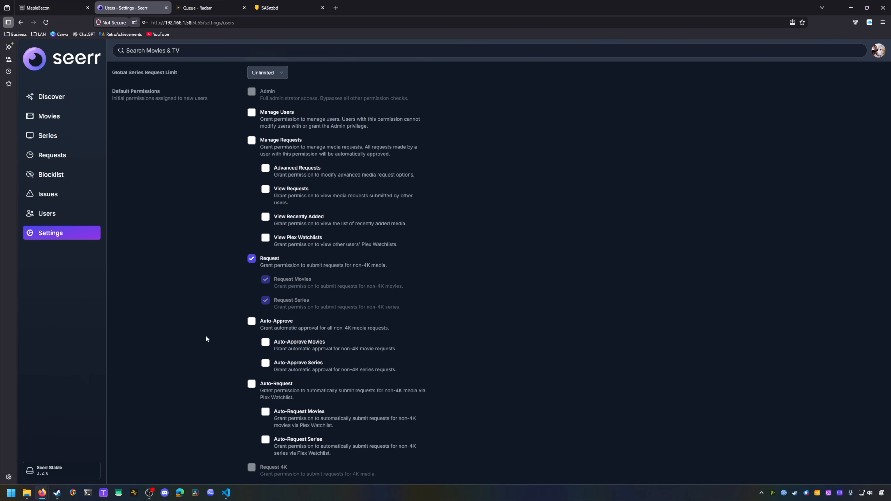
left_click(251, 322)
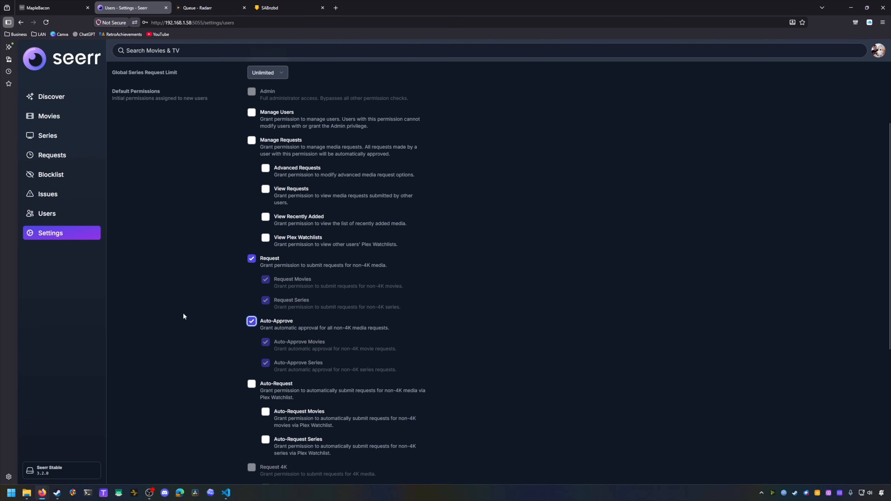
scroll(183, 316, "up", 4)
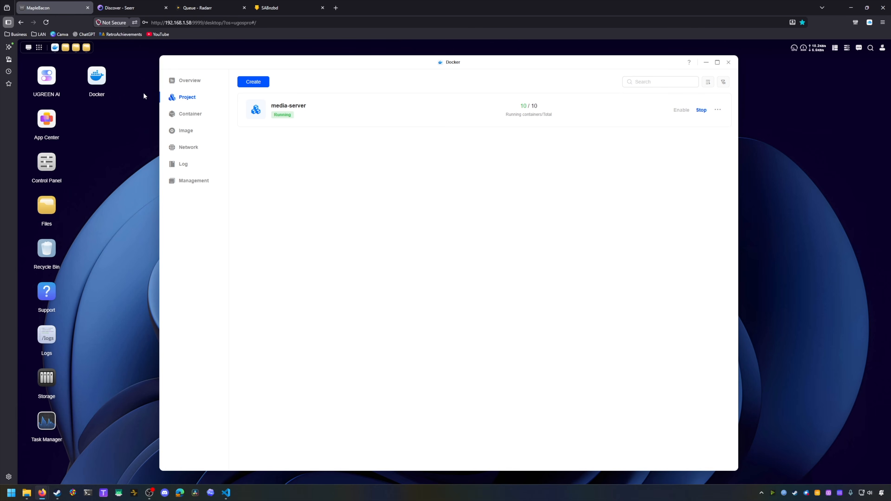
- Start a new Docker project named proxy on the NAS and store it in a new proxy folder inside the docker shared folder
left_click(256, 84)
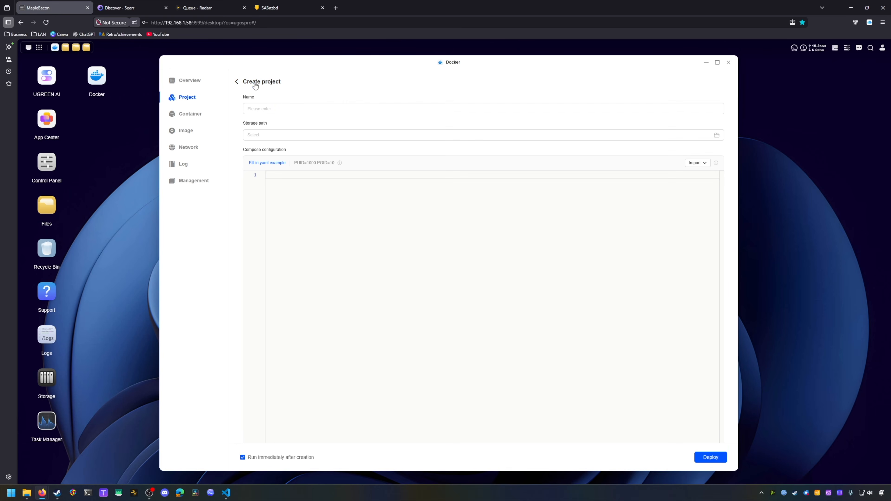
type("proxy")
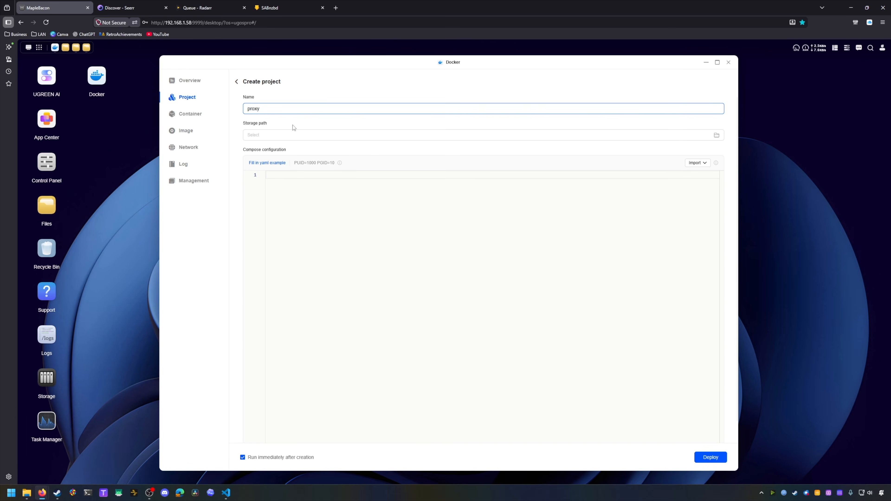
left_click(289, 135)
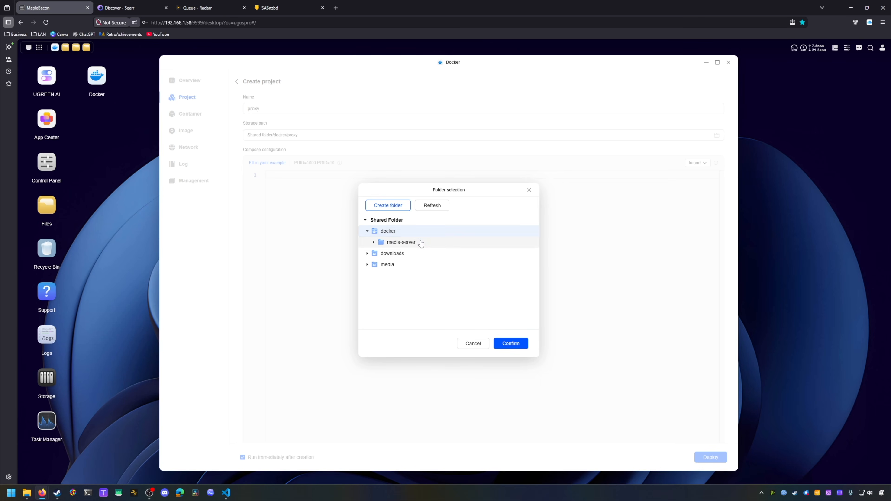
left_click(386, 205)
type("pro")
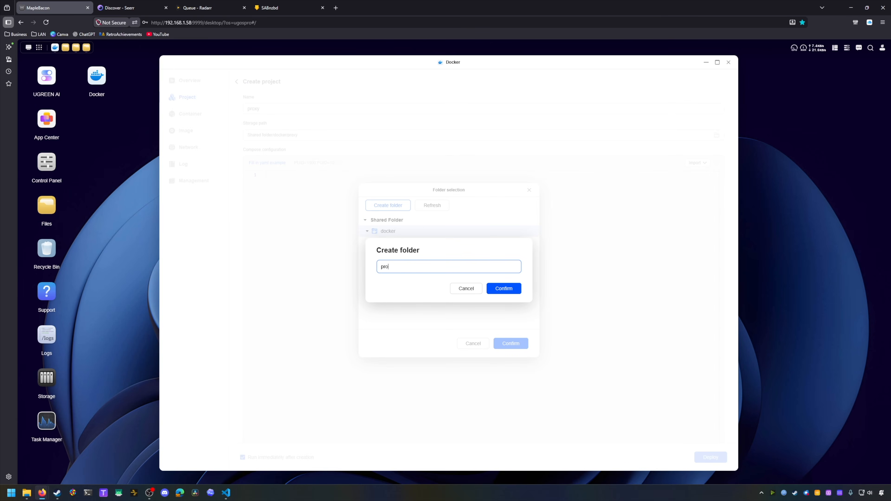
type("xy")
left_click(510, 288)
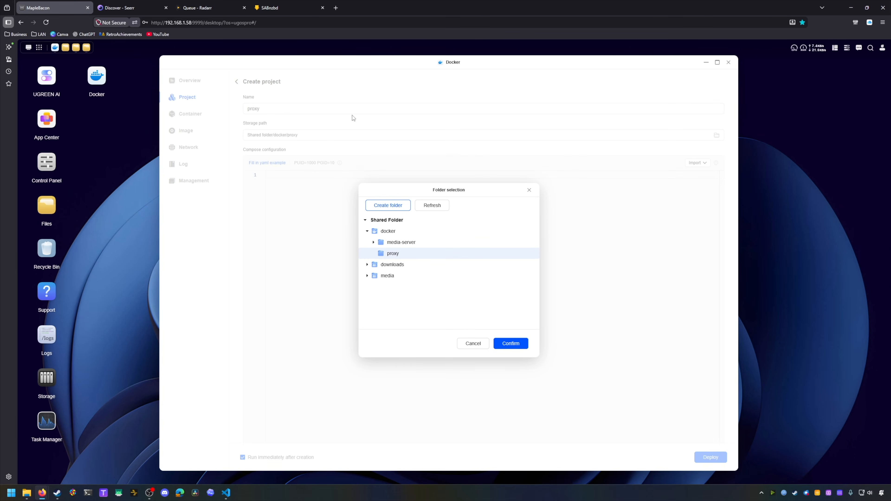
left_click(522, 343)
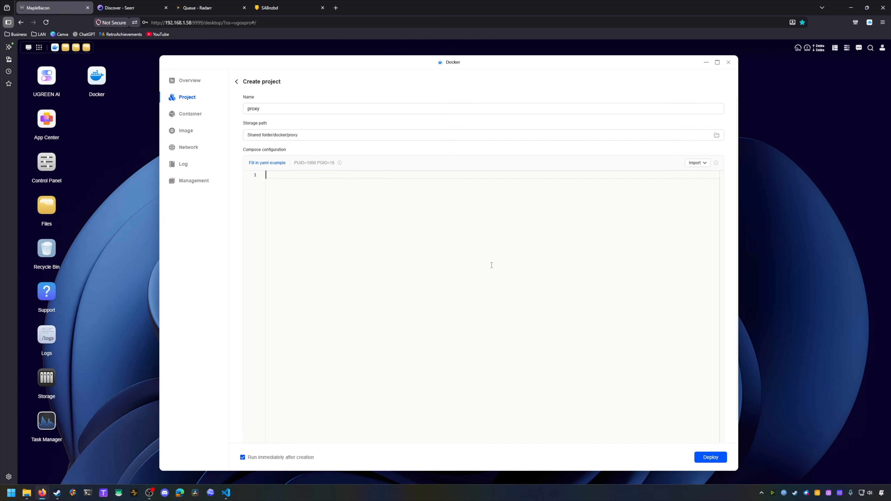
- Paste the compose configuration for nginx-proxy-manager and cloudflared into the proxy project
key("ctrl+v")
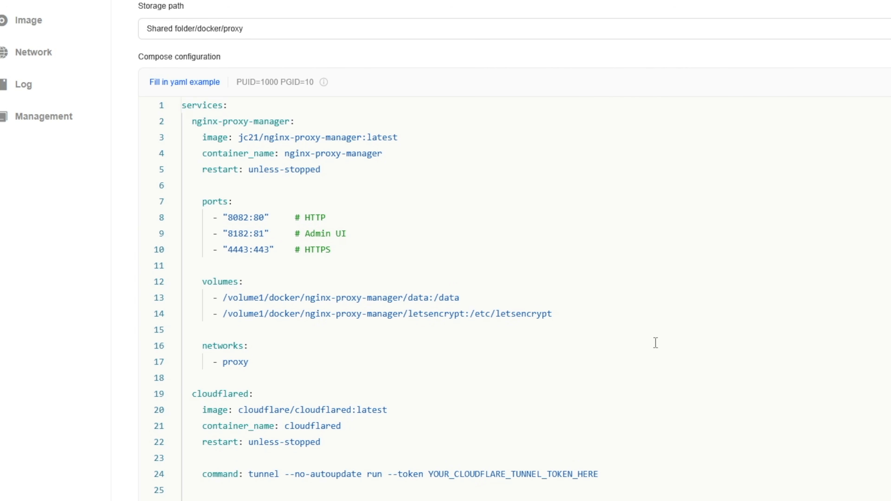
scroll(712, 290, "down", 1)
scroll(635, 387, "up", 1)
scroll(579, 213, "down", 1)
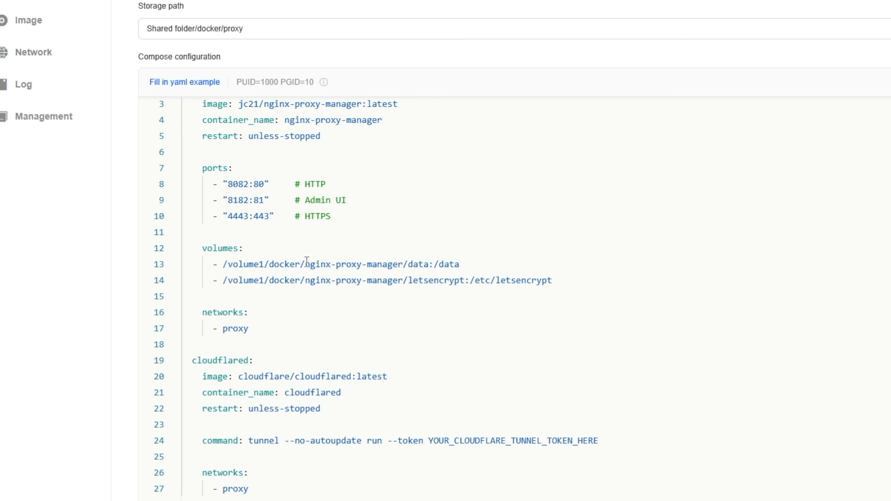
- Change the host path of the data volume to /volume1/docker/proxy/nginx-proxy-manager/data
left_click(300, 264)
type("/")
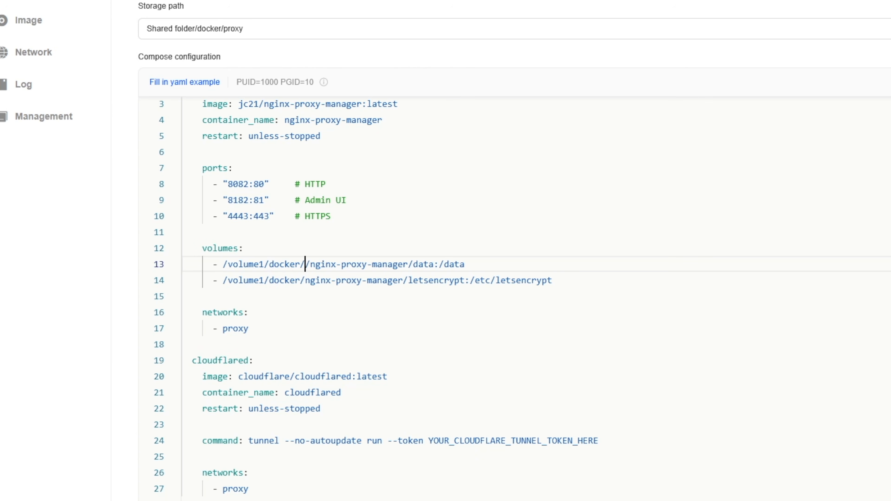
type("proxy")
key("Down")
key("Down")
key("Down")
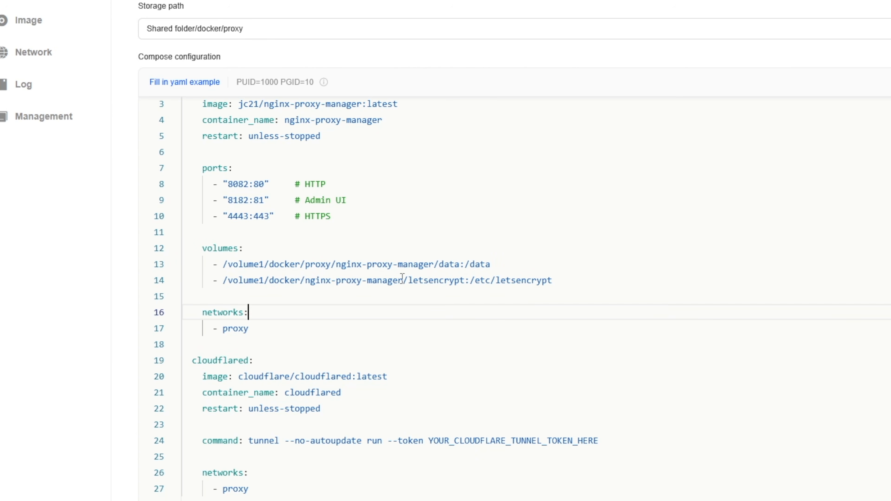
- Change the host path of the letsencrypt volume to /volume1/docker/proxy/nginx-proxy-manager/letsencrypt
left_click(304, 266)
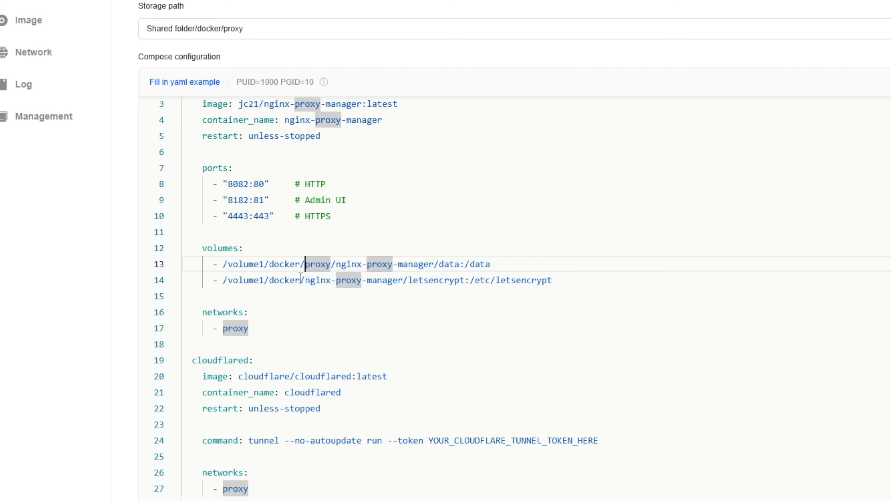
left_click(315, 281)
type("/proxy")
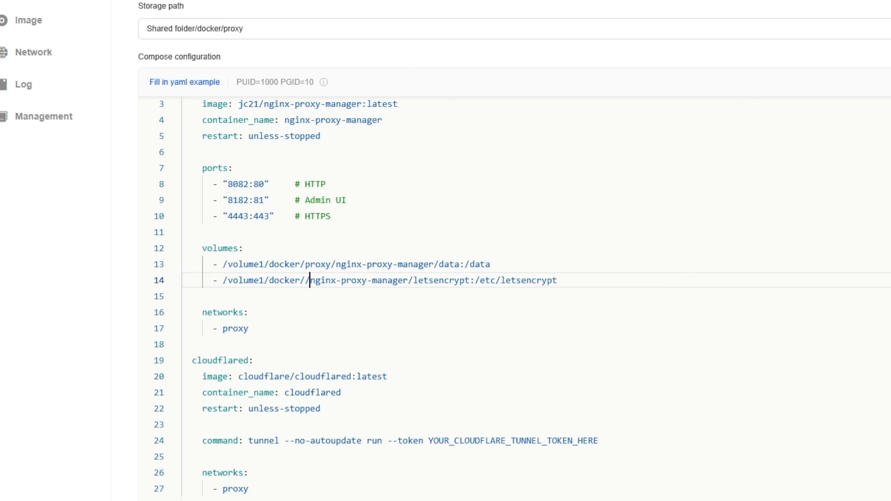
type("/")
key("Left")
key("Left")
key("Left")
key("Left")
key("Left")
key("Left")
key("BackSpace")
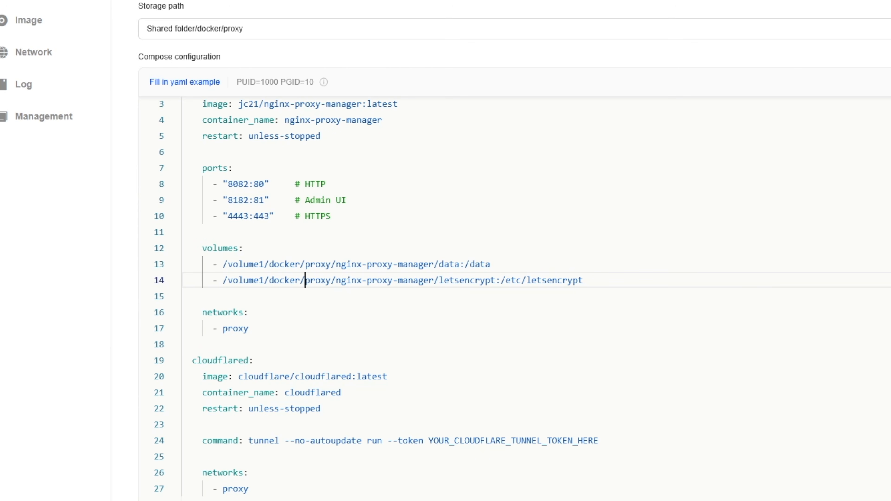
- Review the compose file's ports, volumes, cloudflared tunnel token command and proxy network
scroll(392, 332, "down", 1)
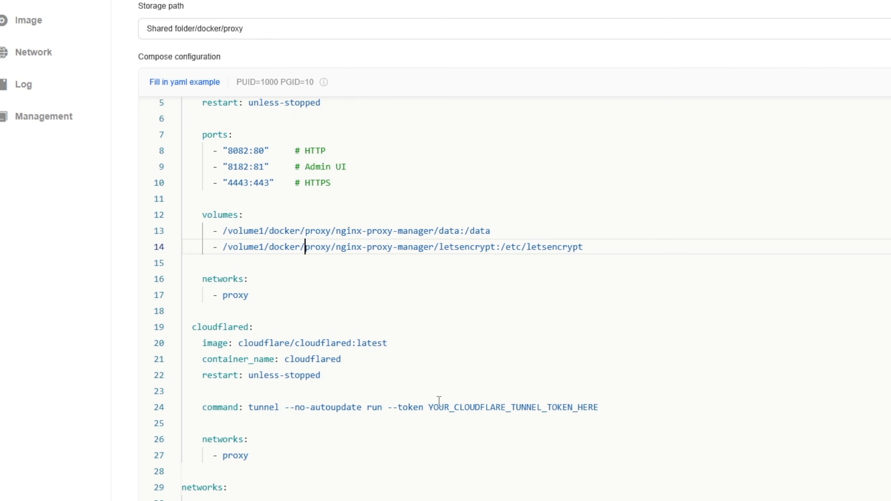
scroll(379, 444, "up", 2)
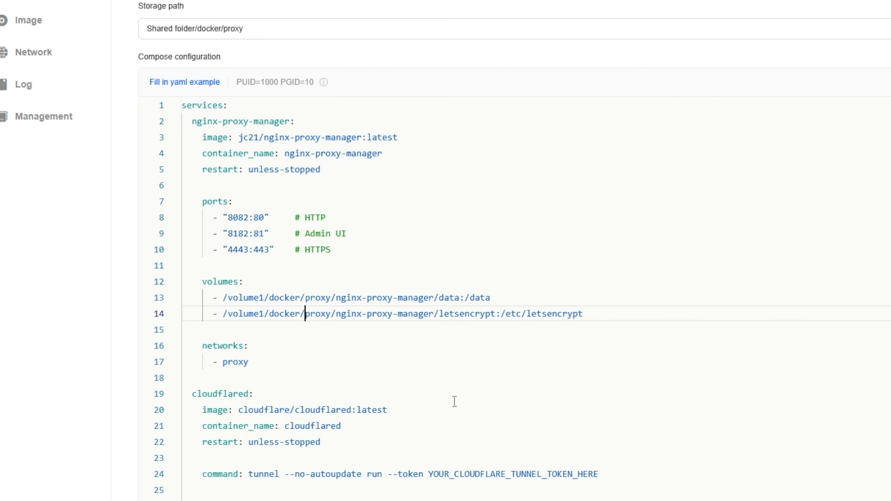
scroll(456, 355, "down", 1)
left_click(456, 354)
scroll(456, 354, "up", 1)
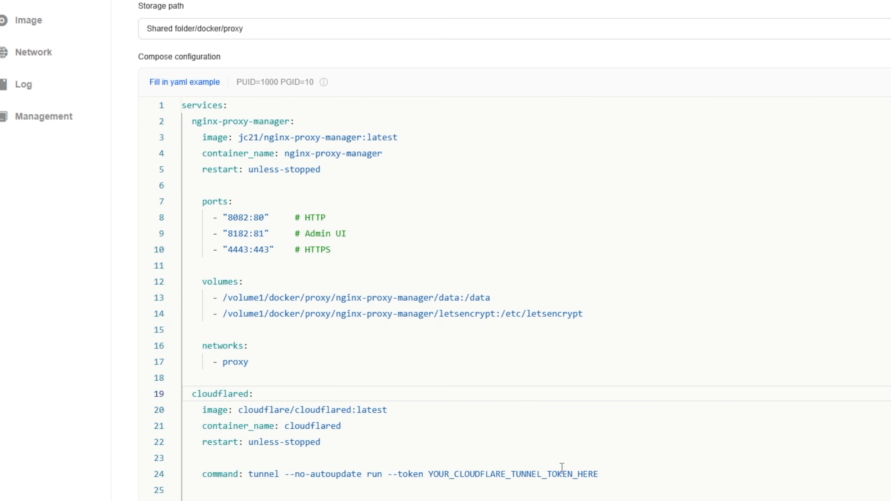
scroll(411, 379, "down", 3)
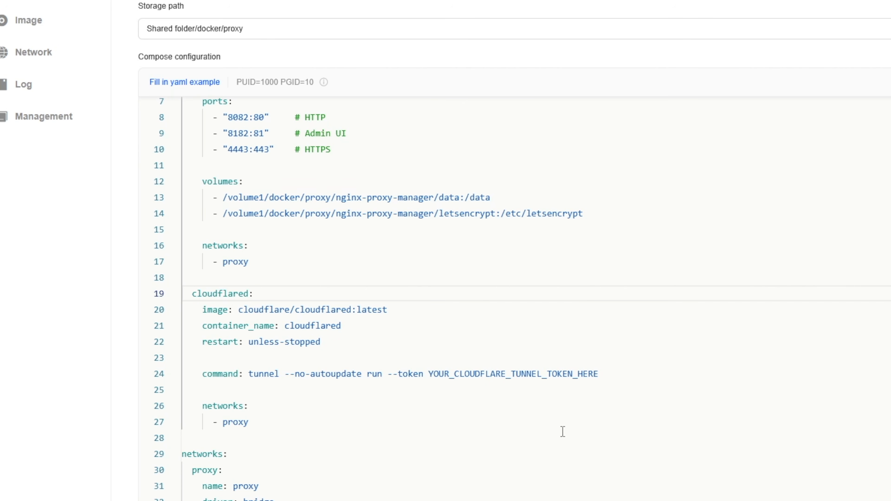
scroll(563, 432, "up", 1)
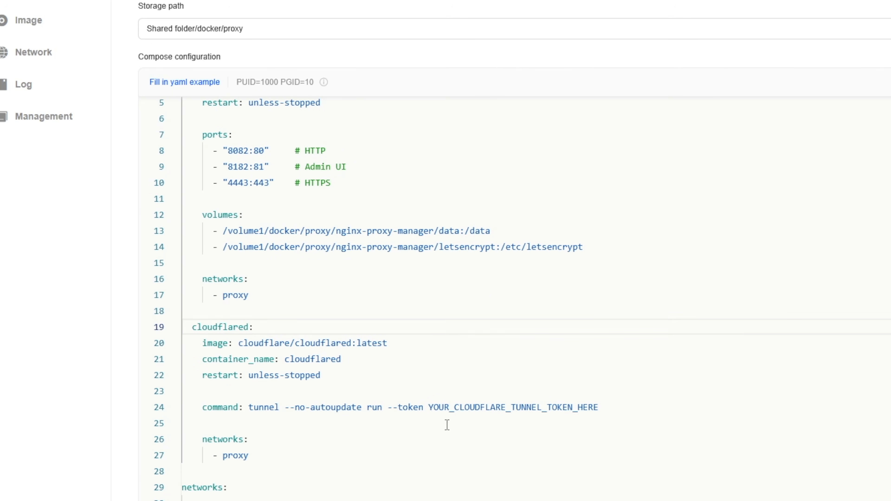
scroll(447, 425, "up", 2)
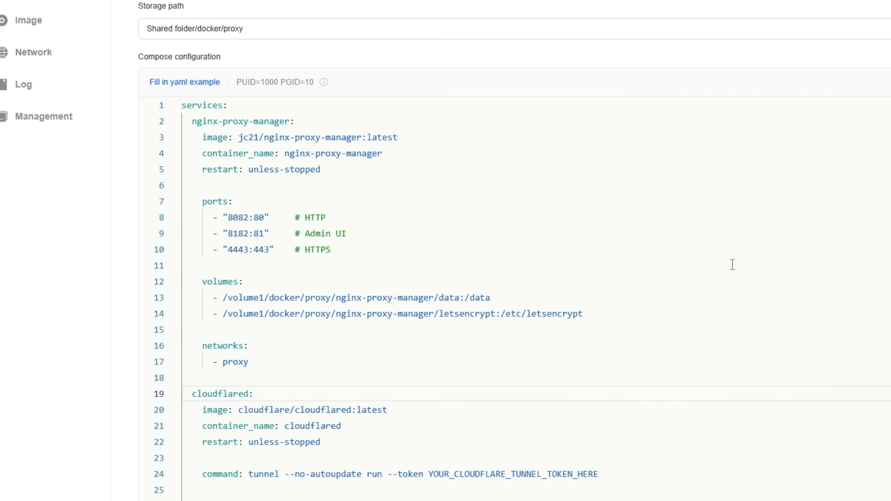
scroll(732, 265, "down", 3)
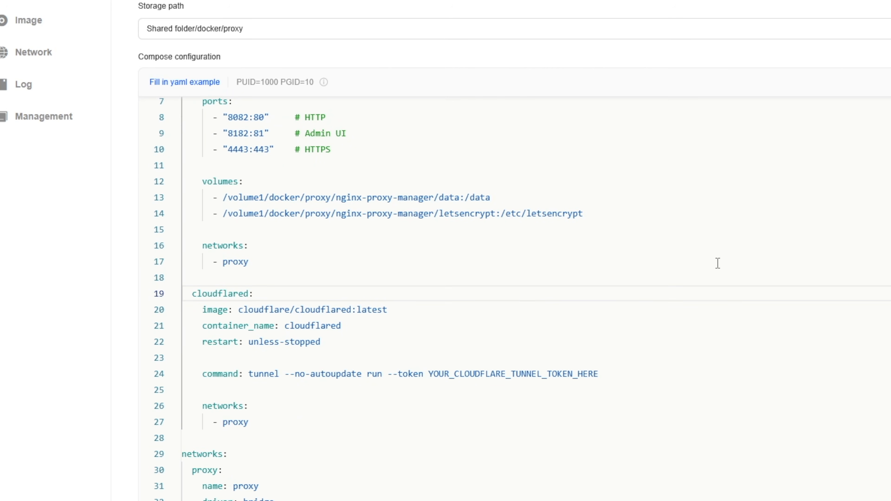
- Create a folder named nginx-proxy-manager inside docker/proxy in the Files app, and return to the proxy project's compose configuration
scroll(718, 264, "up", 3)
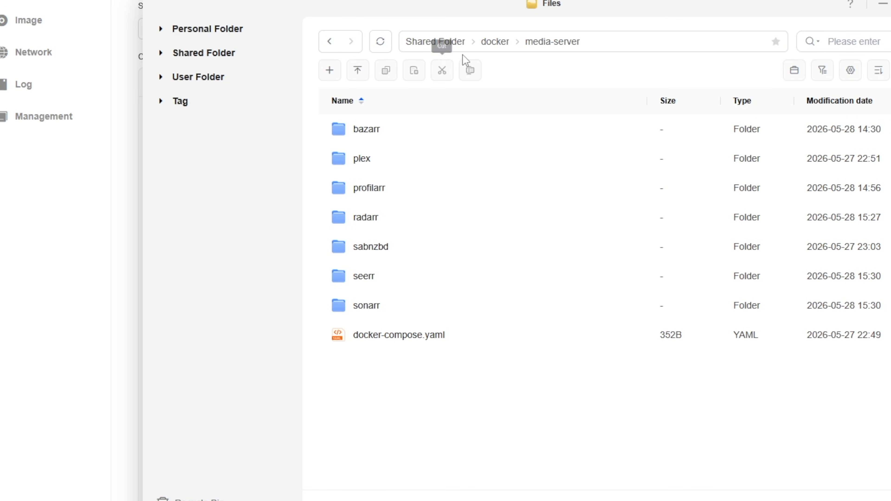
left_click(495, 43)
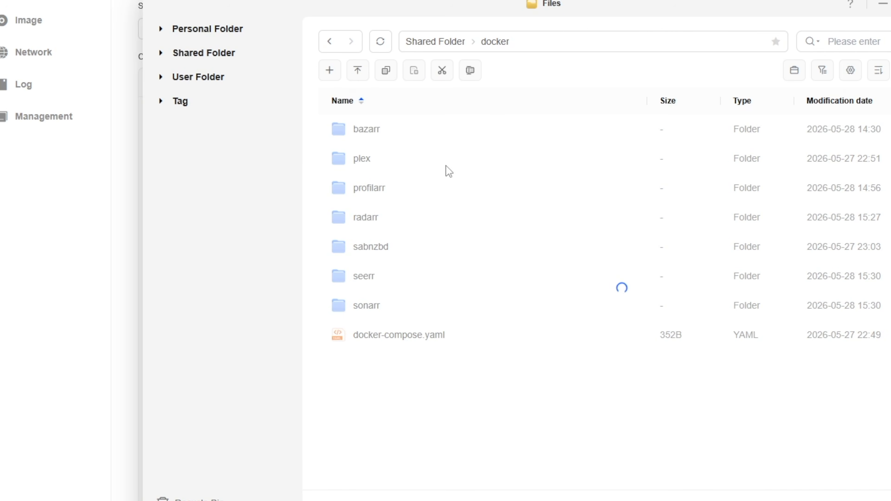
double_click(365, 164)
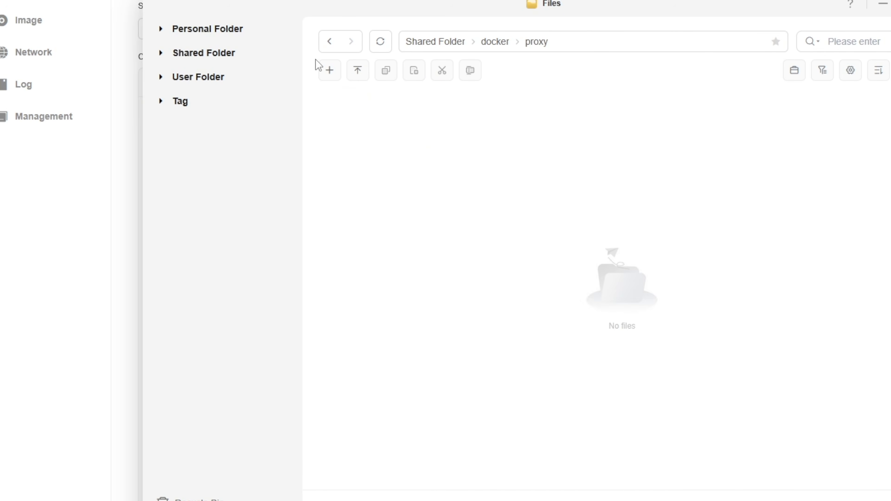
left_click(322, 70)
left_click(357, 97)
type("nginx-proxy")
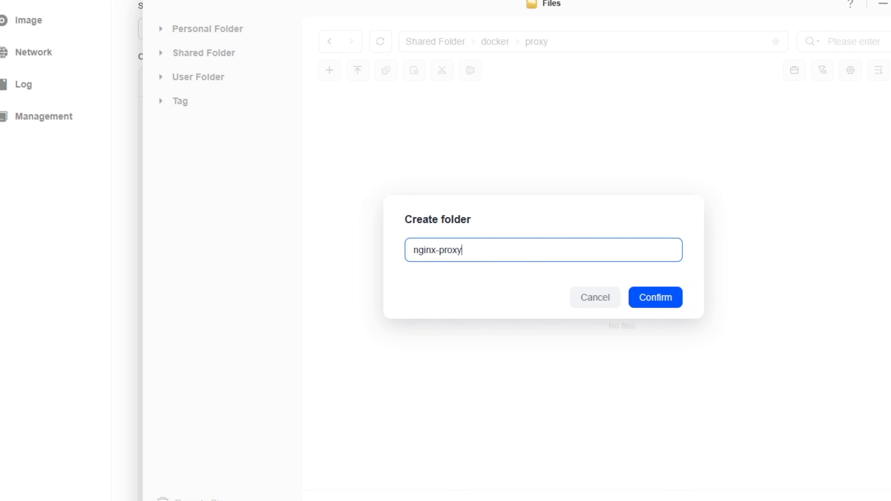
type("-manager")
key("Return")
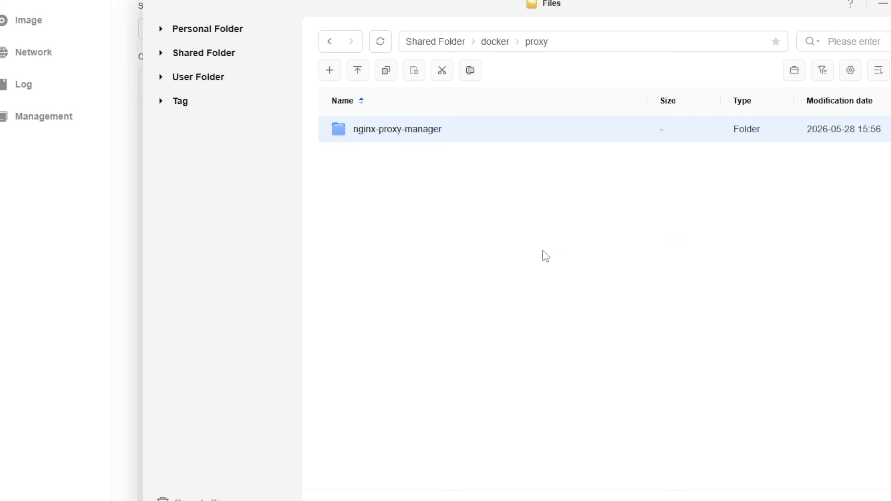
left_click(125, 307)
scroll(880, 391, "down", 2)
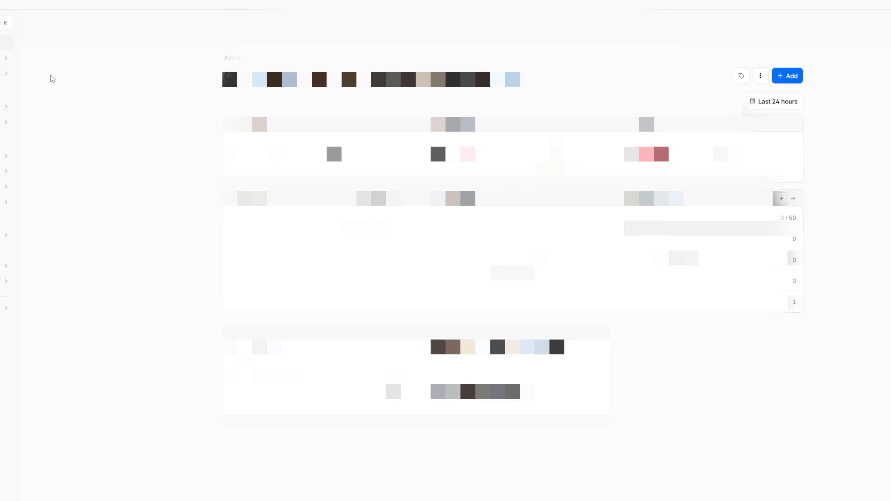
- Open Cloudflare's domain registrations and search for purchasable domains based on a sample full name
left_click(377, 124)
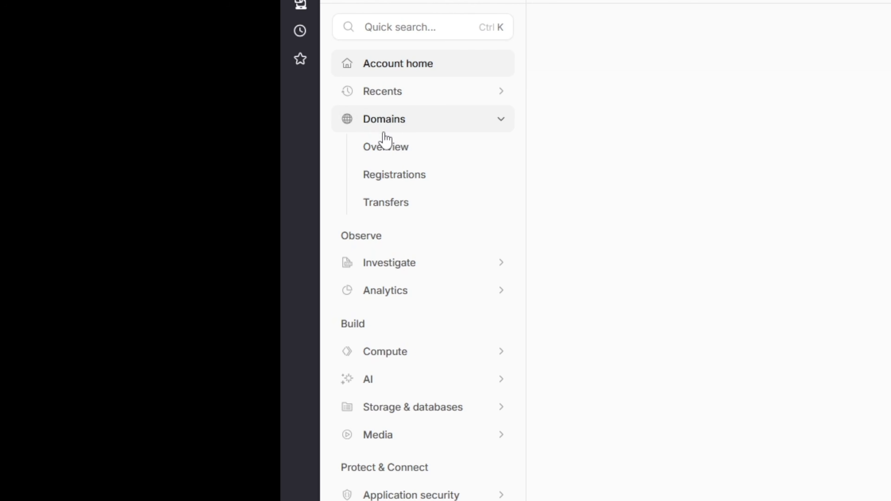
left_click(398, 180)
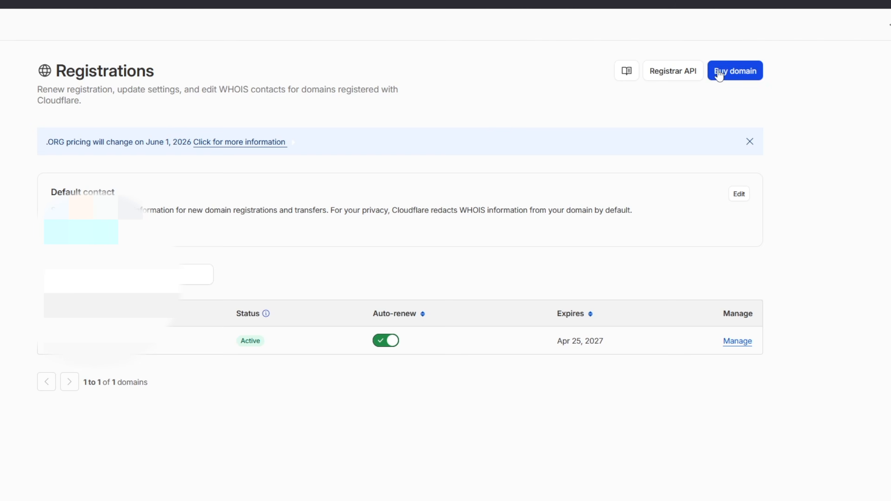
left_click(718, 72)
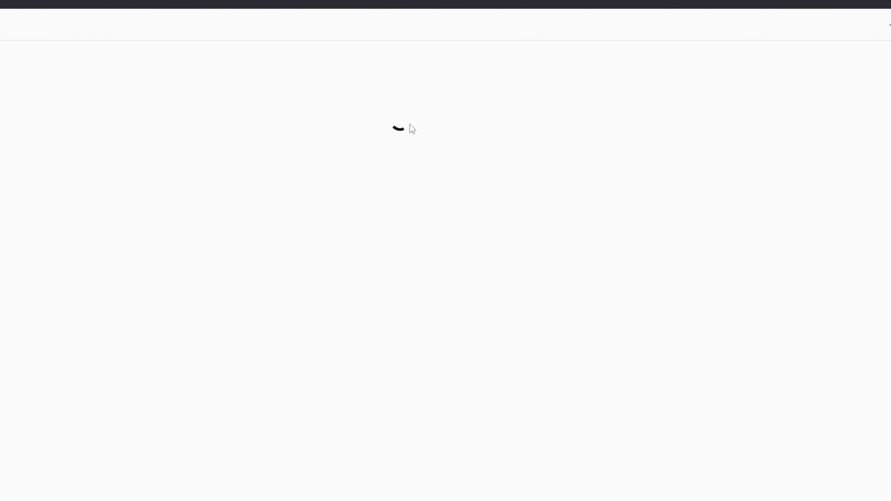
left_click(362, 173)
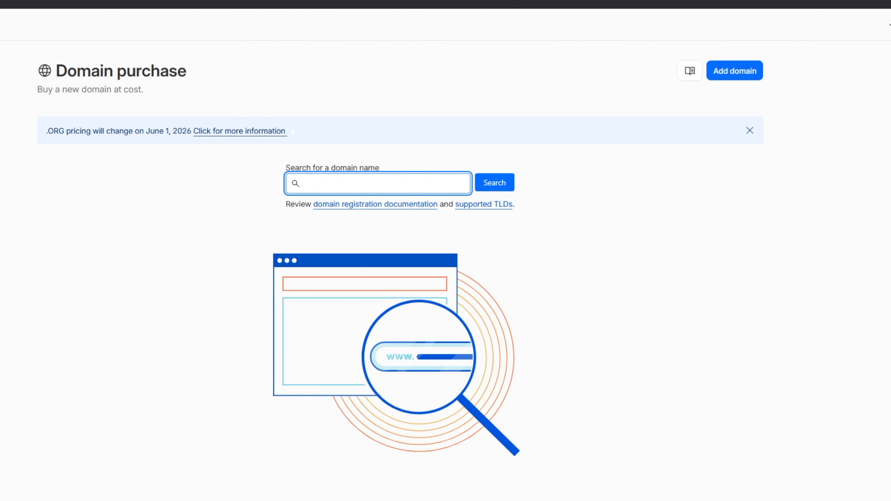
type("jeffsmith")
key("Return")
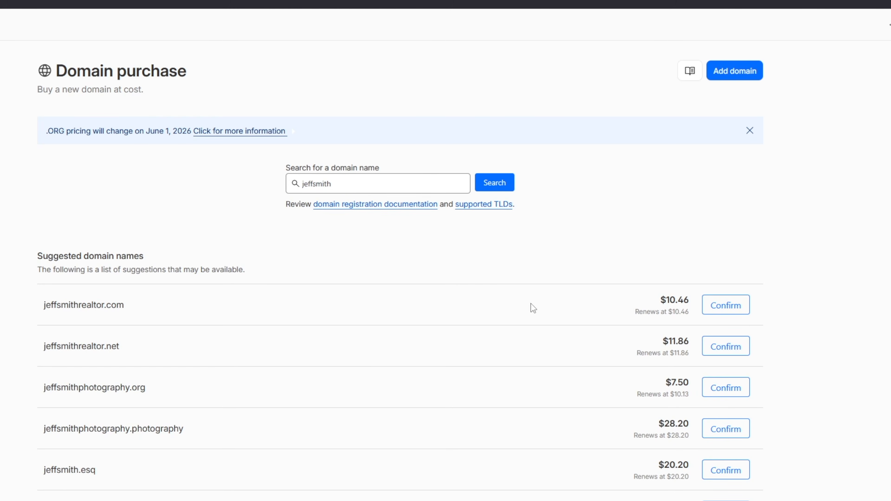
- Examine the suggested domain names, comparing their extensions, purchase prices and renewal prices
scroll(421, 384, "down", 2)
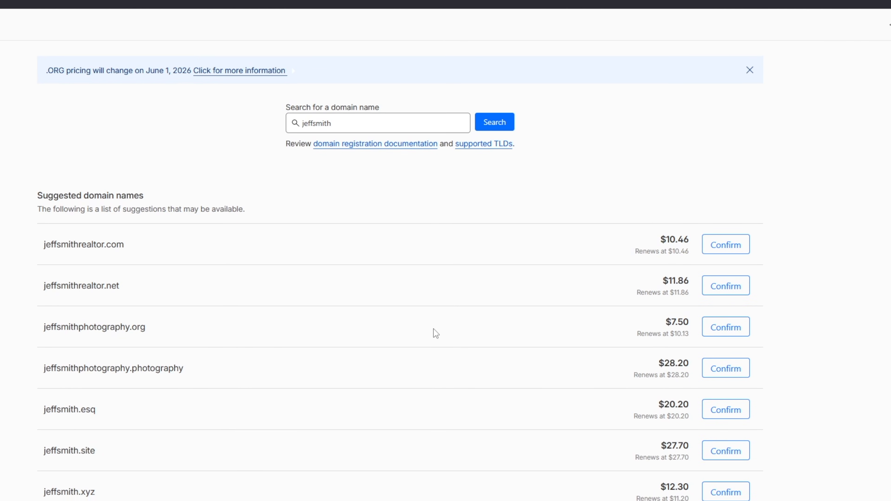
scroll(364, 486, "down", 2)
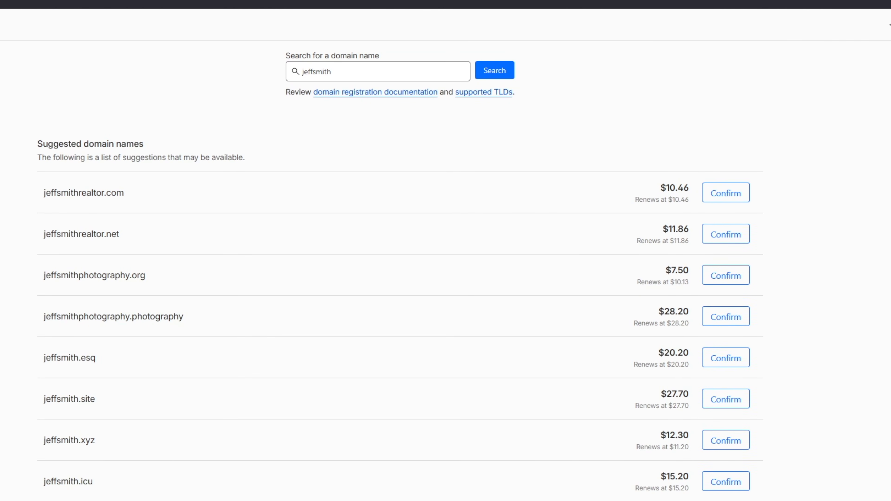
scroll(362, 385, "down", 10)
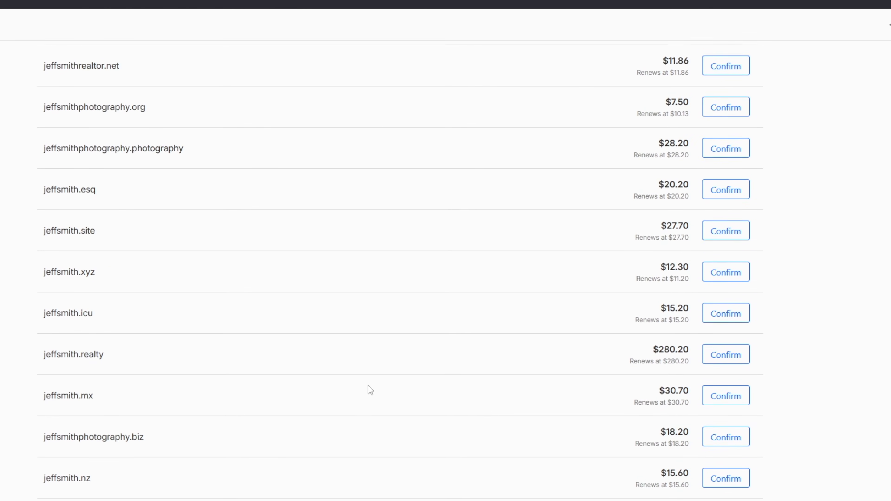
scroll(486, 496, "down", 2)
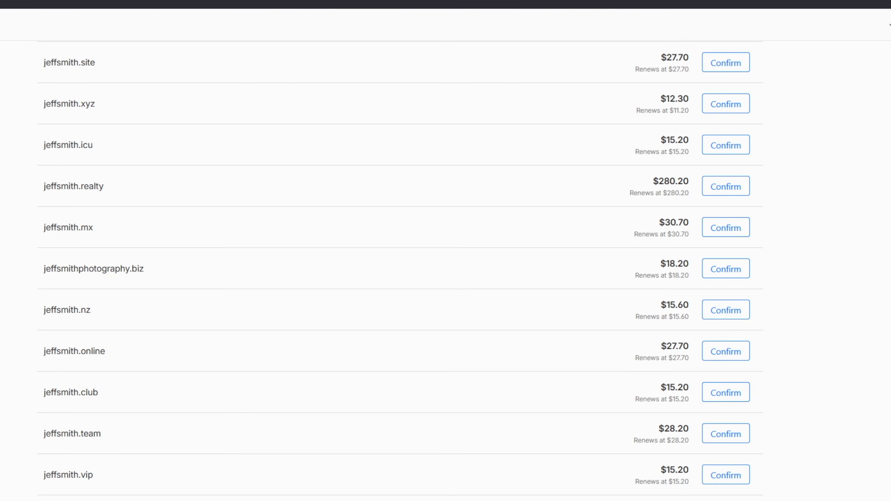
scroll(393, 485, "down", 7)
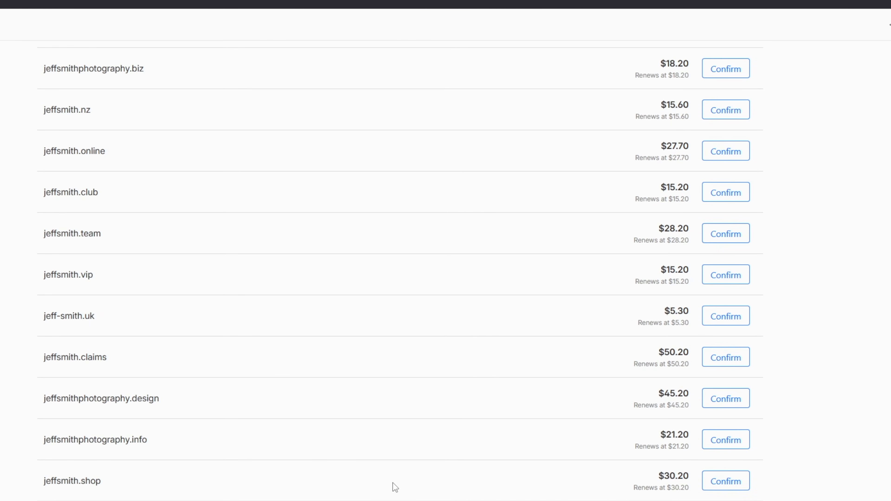
scroll(393, 483, "up", 20)
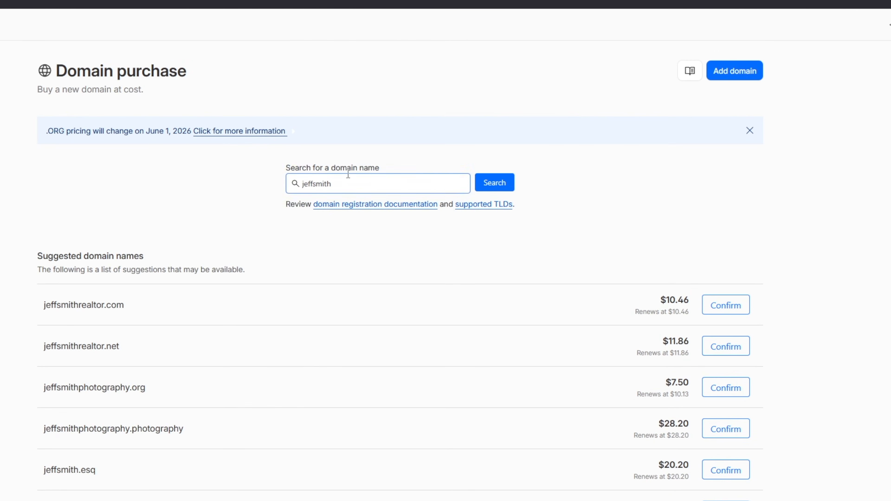
scroll(526, 369, "down", 2)
scroll(315, 384, "down", 3)
scroll(368, 384, "down", 2)
scroll(376, 383, "up", 6)
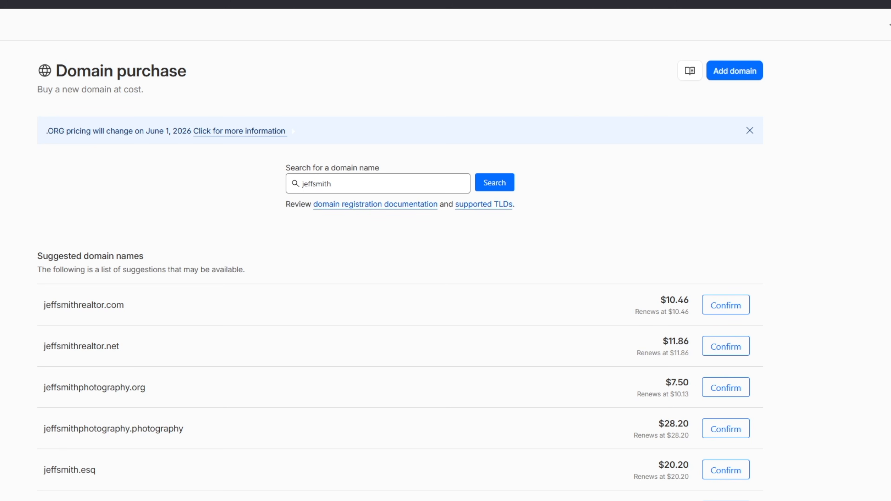
- Open the Zero Trust Networks overview and go to tunnel management to create a new tunnel
left_click(219, 410)
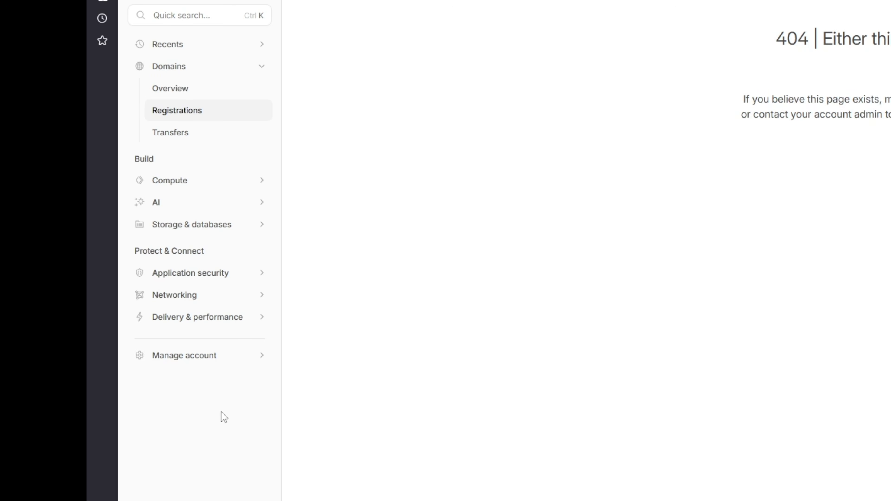
left_click(215, 139)
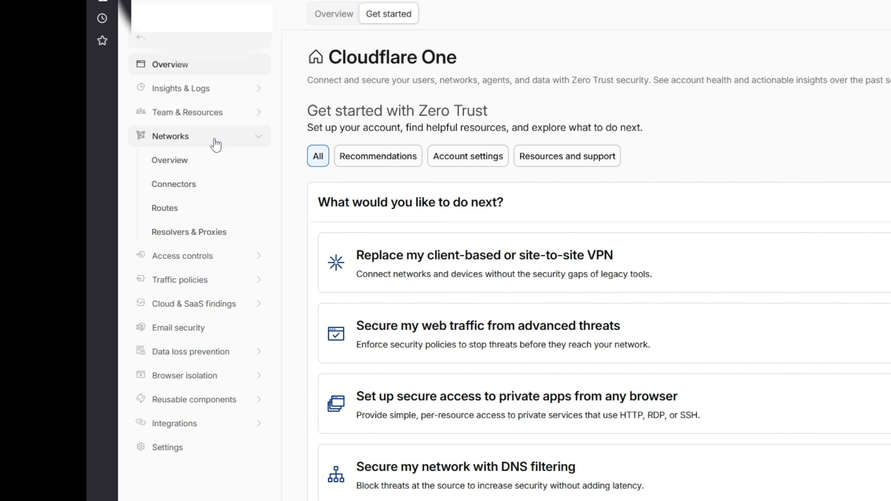
left_click(179, 142)
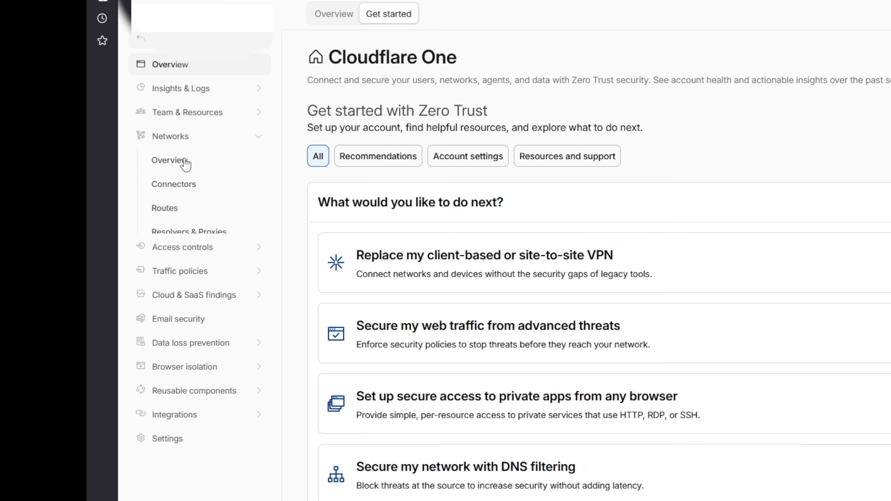
left_click(184, 161)
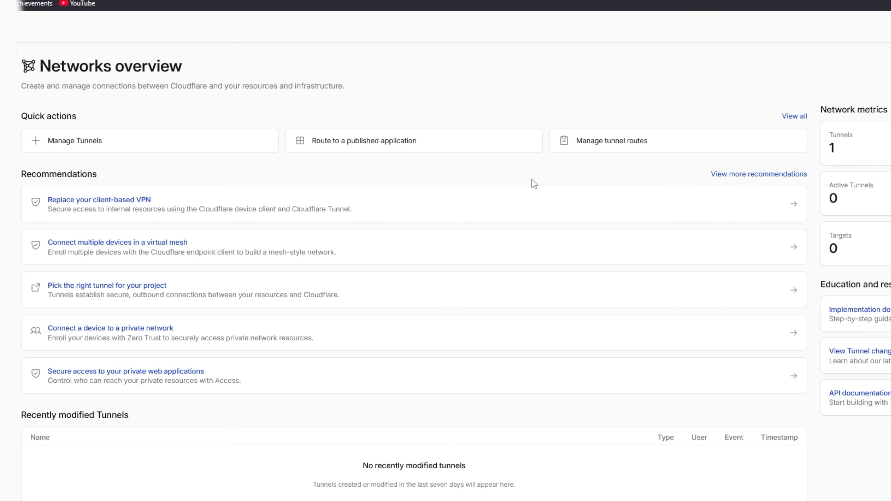
left_click(101, 147)
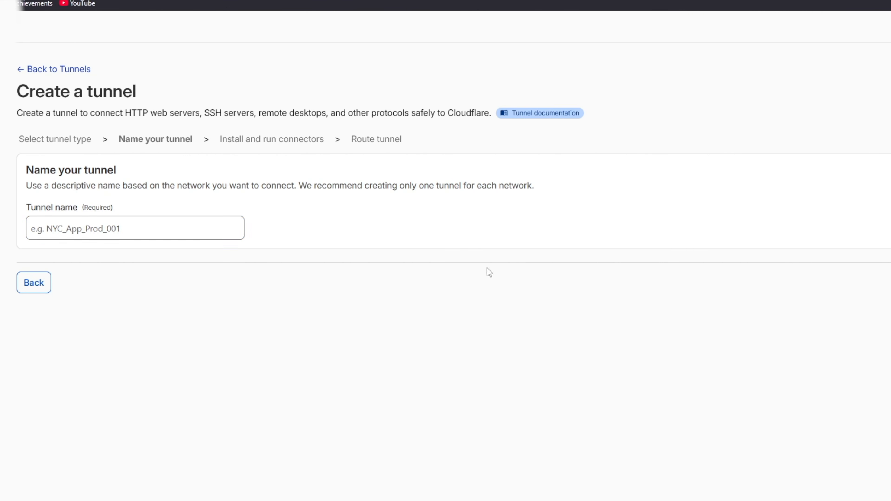
- Name the new tunnel retropup-tunnel and save it to continue to the connector installation
left_click(149, 227)
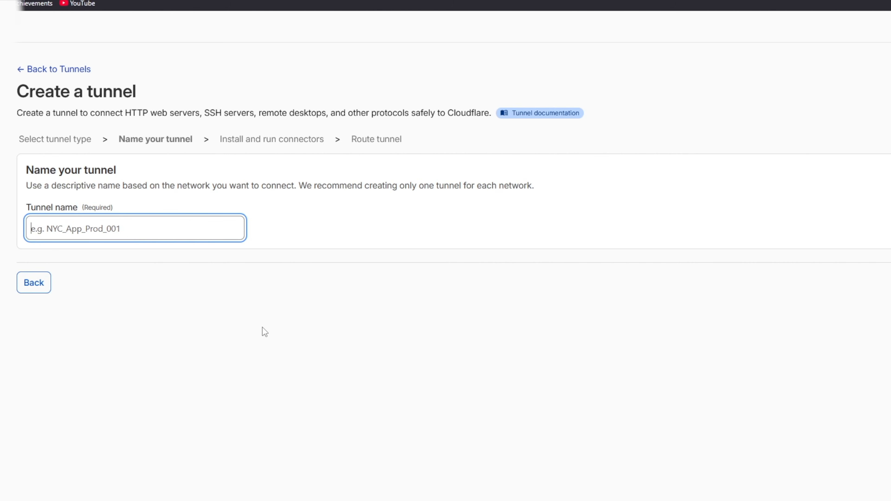
type("ret")
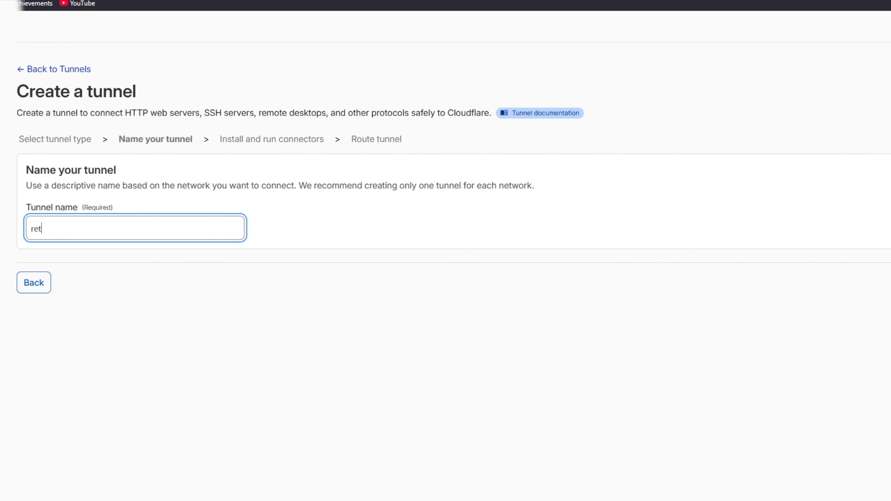
type("ropup-tunnel")
left_click(890, 282)
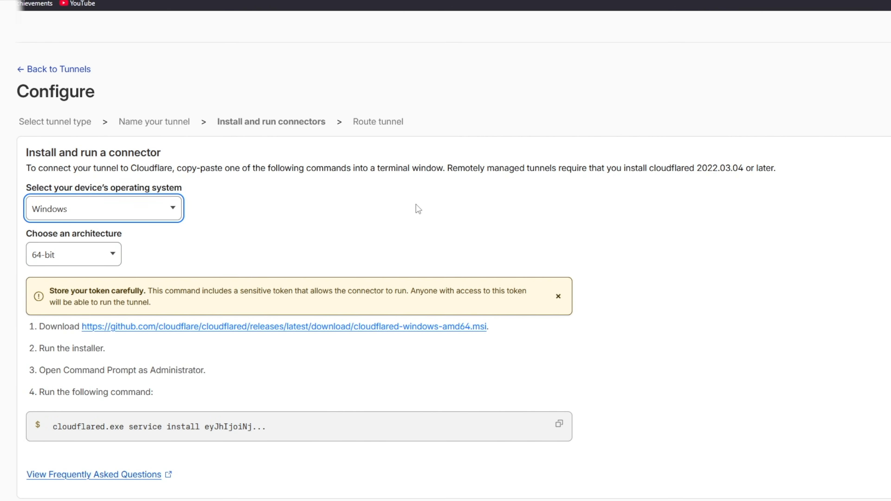
- Choose Docker as the connector's operating system and copy the docker run command containing the tunnel token
left_click(155, 205)
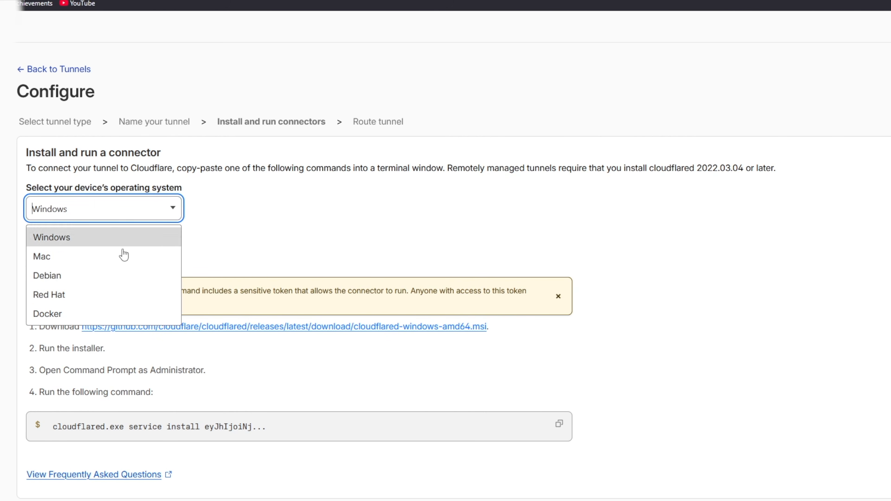
left_click(81, 318)
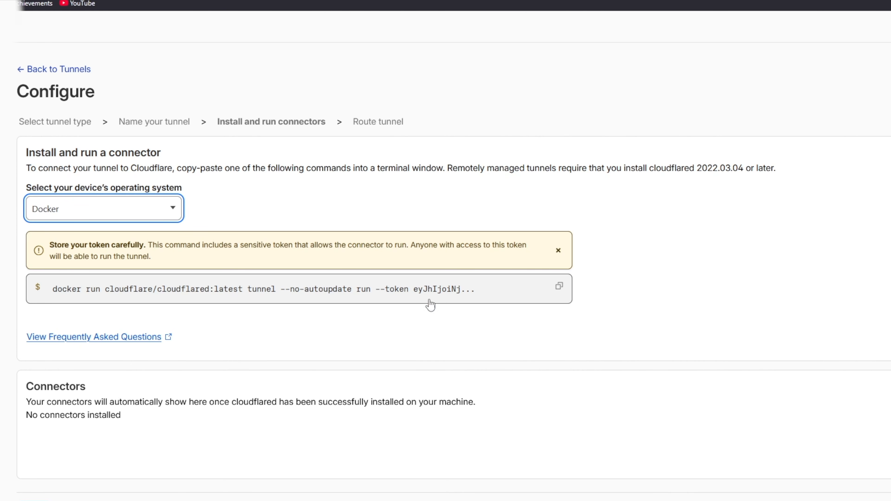
left_click(558, 286)
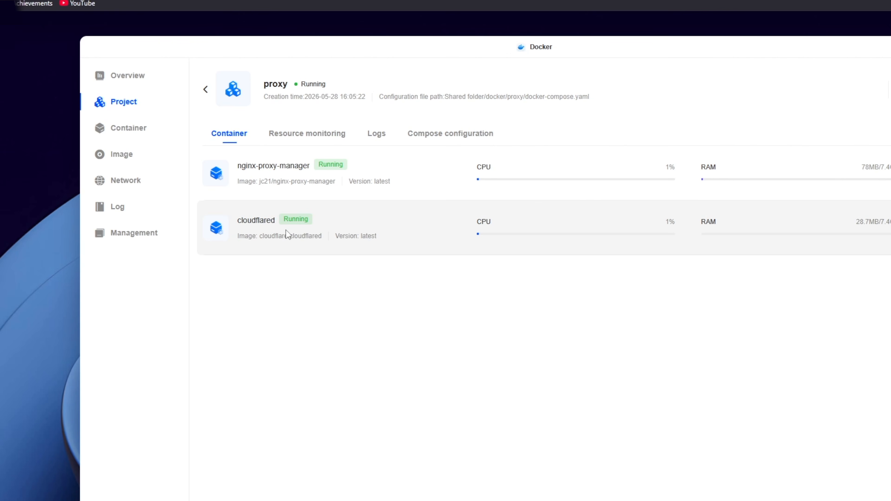
- Open the log of the cloudflared container in the NAS Docker proxy project
left_click(256, 221)
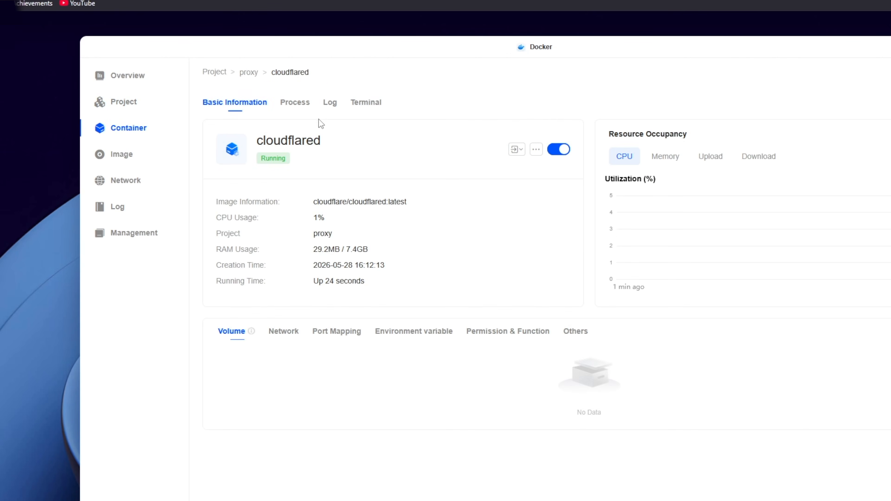
left_click(330, 102)
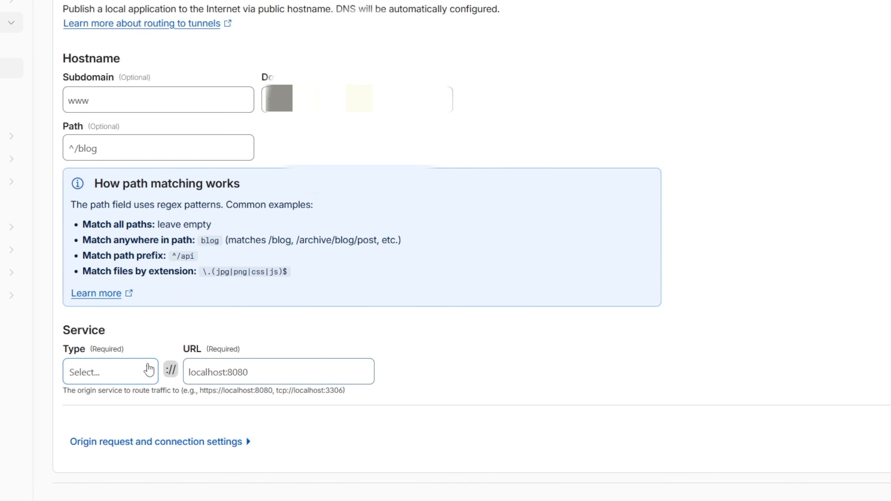
- Set the tunnel route's hostname to subdomain seerr on the domain maplebacon.uk
left_click(177, 106)
type("seerr")
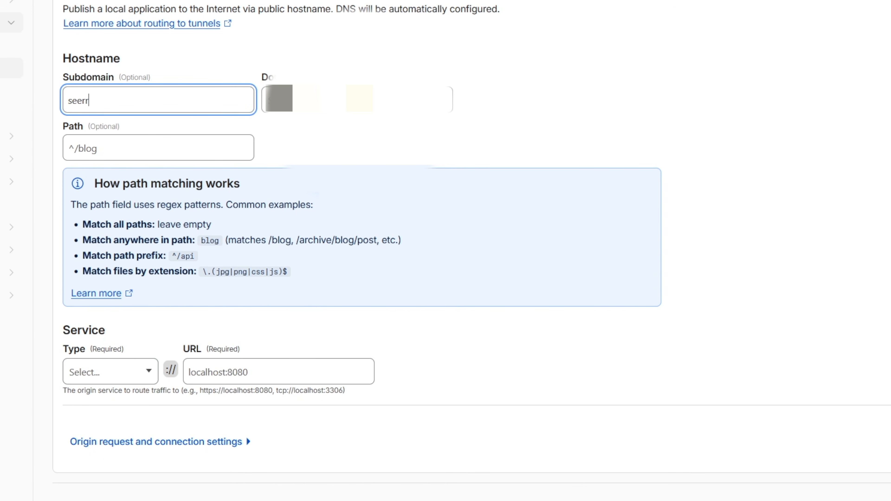
left_click(449, 100)
left_click(442, 130)
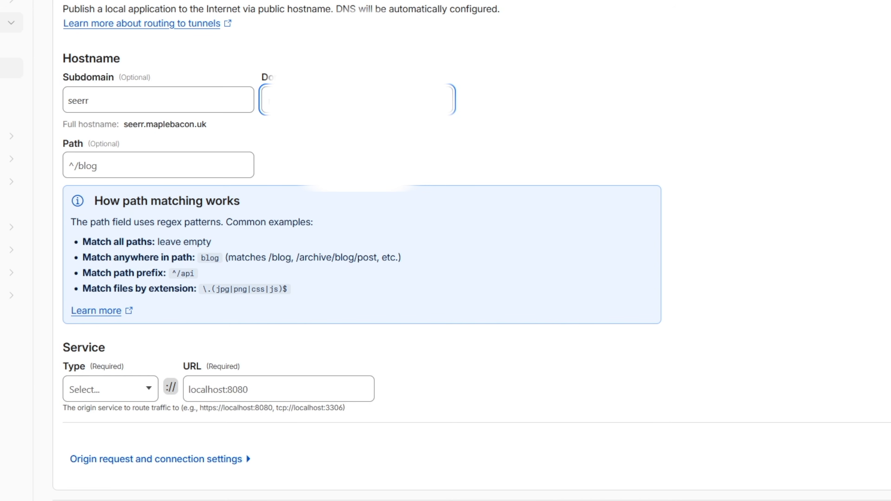
- Set the route's service type to HTTP and enter the NAS address 192.168.1.58 with the service port as its URL
left_click(147, 399)
left_click(122, 424)
left_click(270, 378)
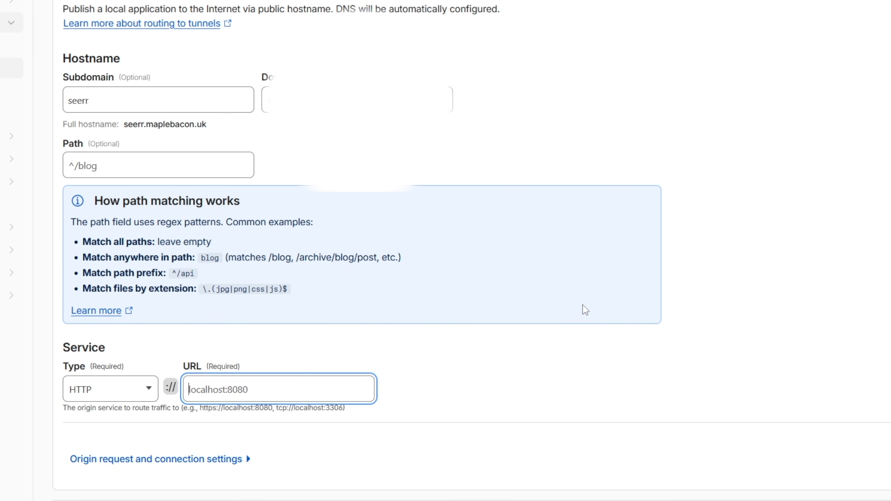
type("192.168.")
type("1.58")
type(":")
type("50")
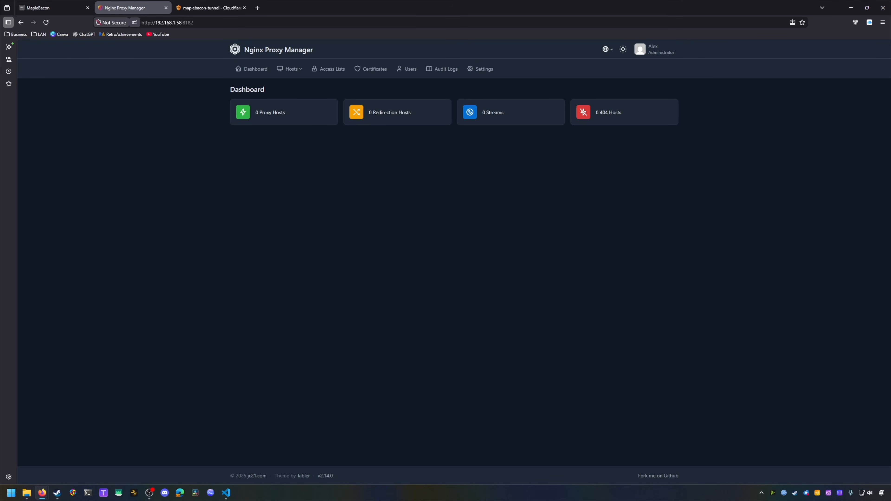
- Start a new proxy host in Nginx Proxy Manager and add the seerr subdomain as its domain name
left_click(302, 111)
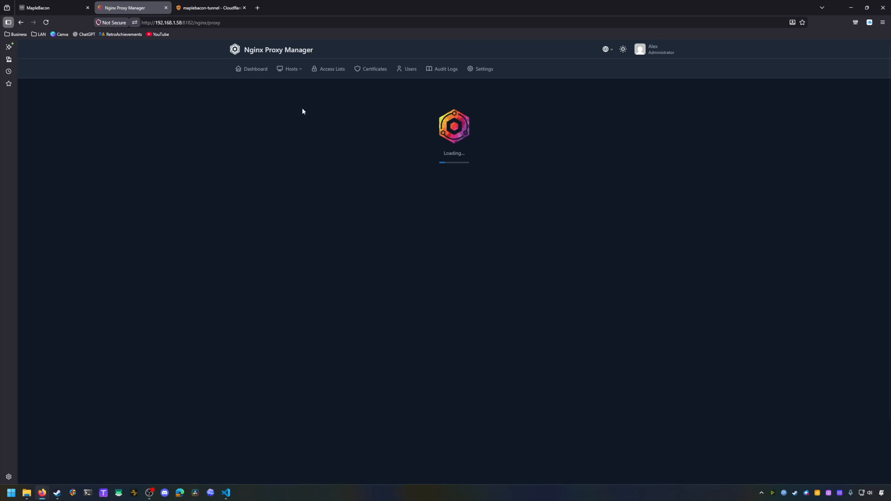
left_click(448, 162)
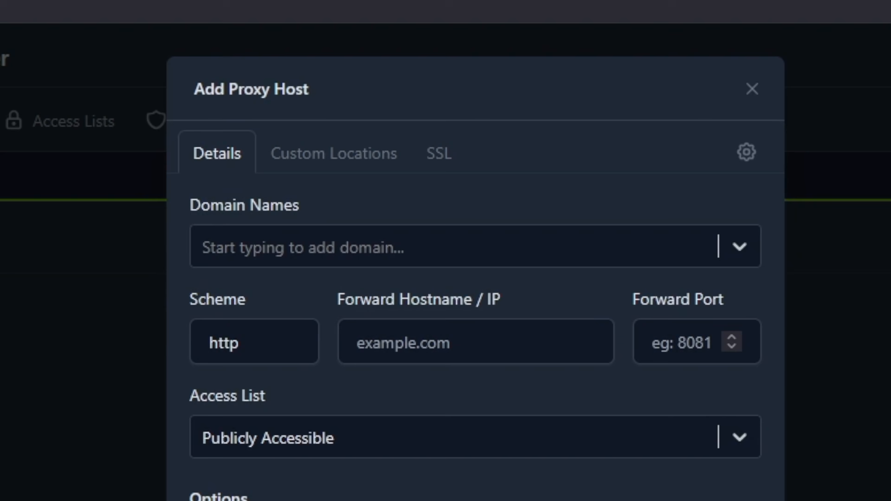
left_click(429, 110)
left_click(391, 255)
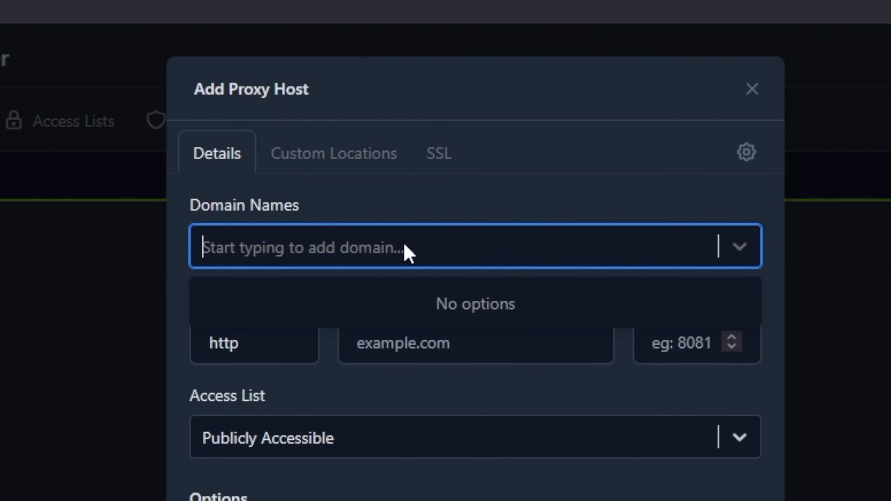
type("seer")
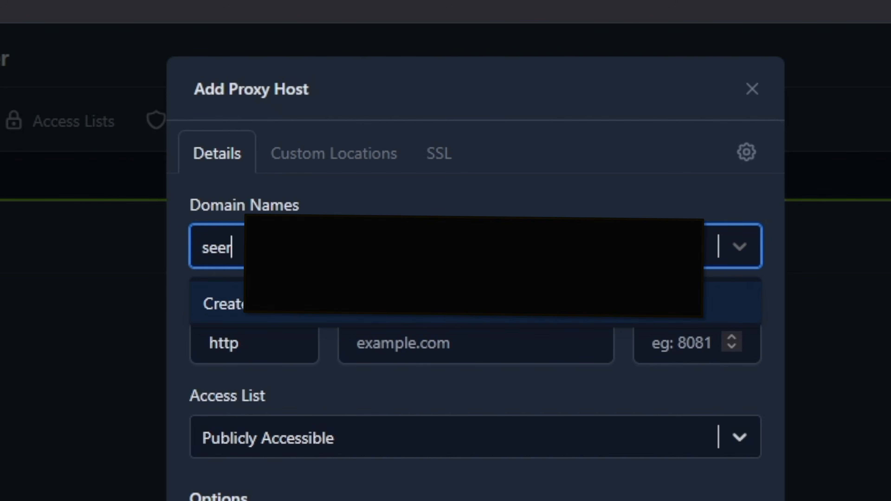
type("r.r")
left_click(399, 318)
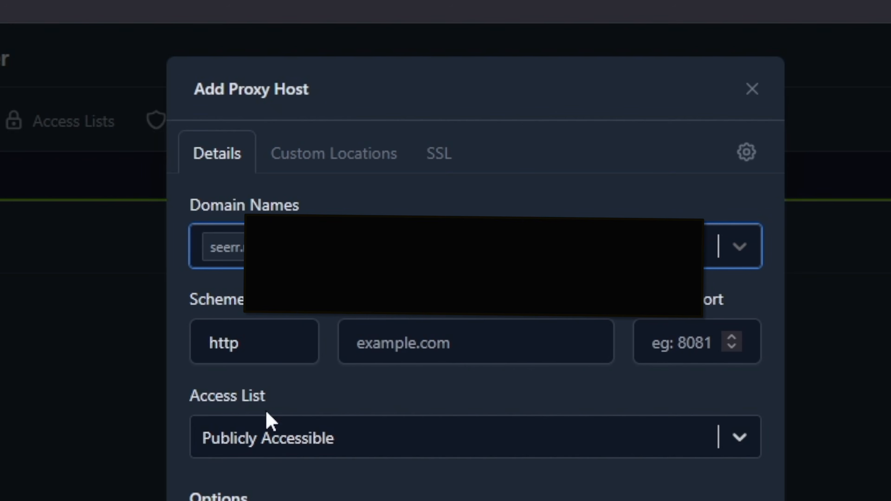
- Set the proxy host's forward address to 192.168.1.58 and its forward port to 5055
left_click(505, 349)
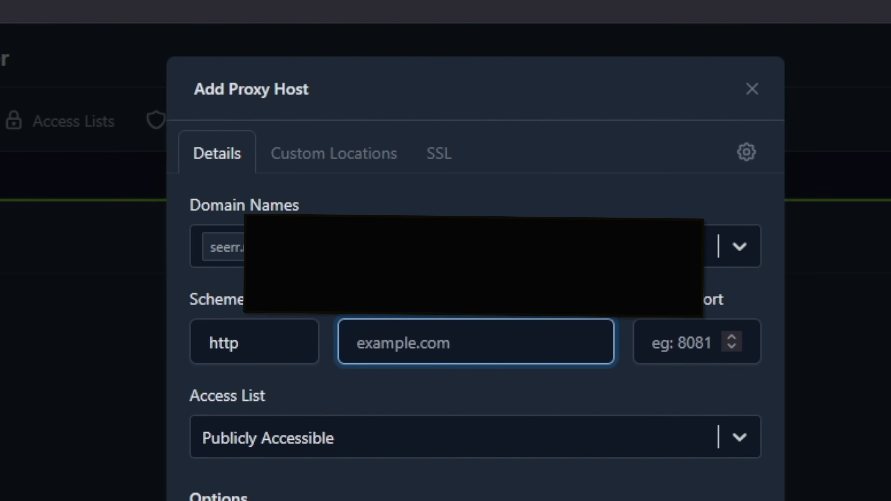
type("192.1658.")
key("BackSpace")
key("BackSpace")
key("BackSpace")
type("8.")
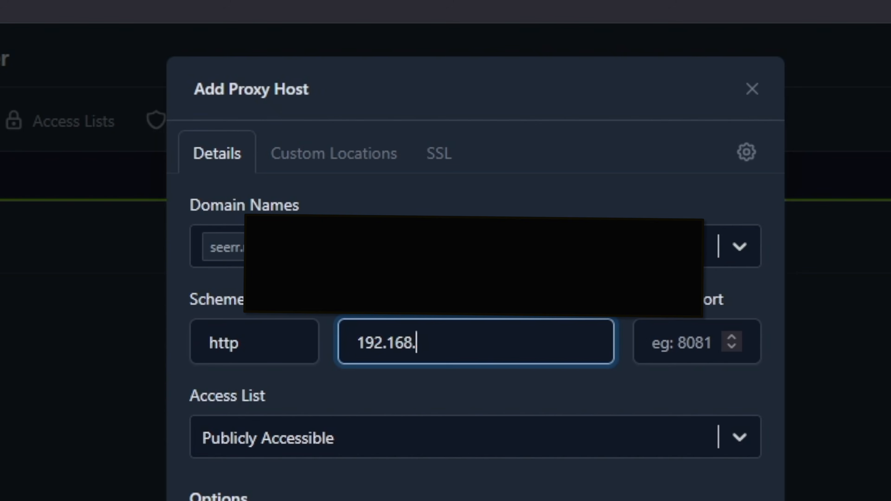
type("1.58")
key("Tab")
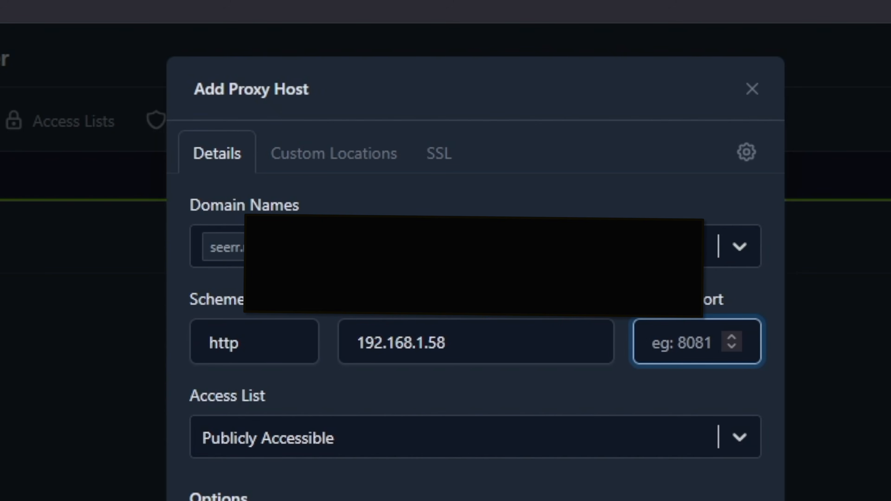
type("5055")
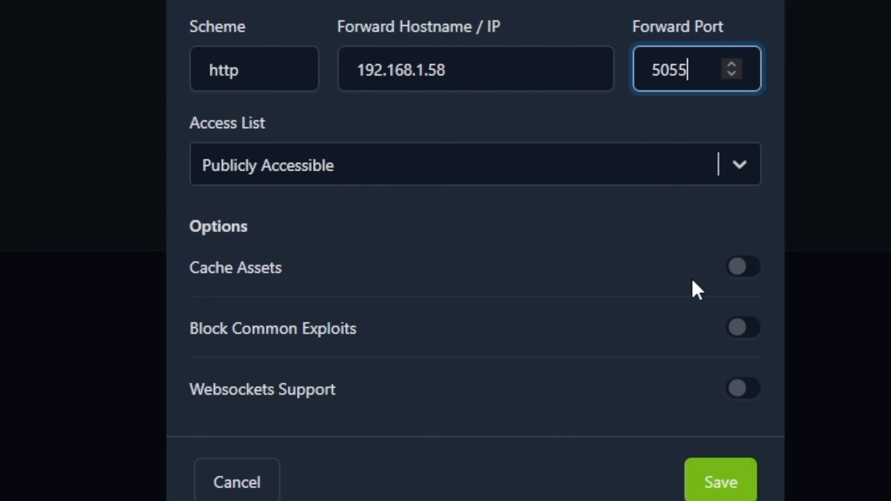
- Enable Block Common Exploits and Websockets Support for the proxy host and save it
left_click(741, 328)
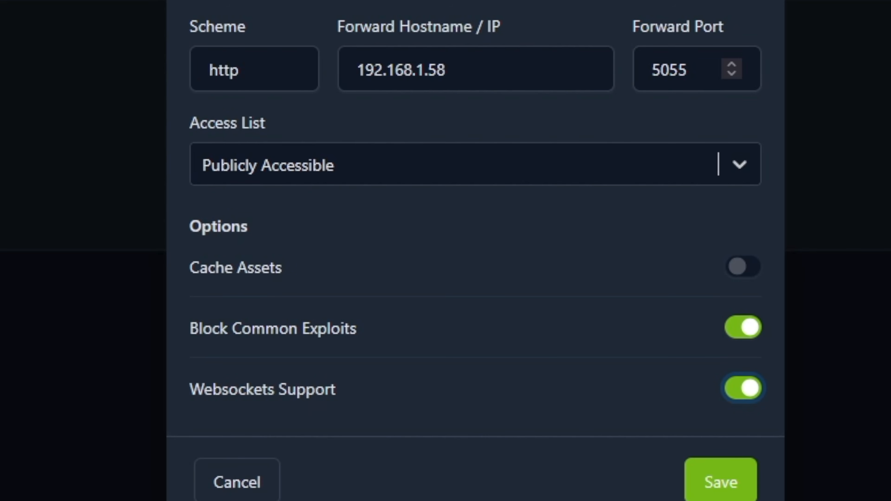
left_click(726, 481)
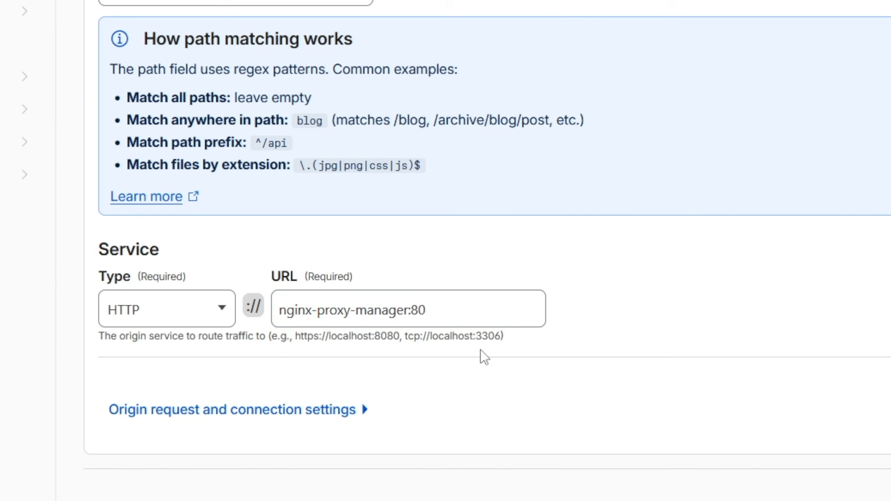
left_click(409, 309)
left_click_drag(409, 309, 264, 304)
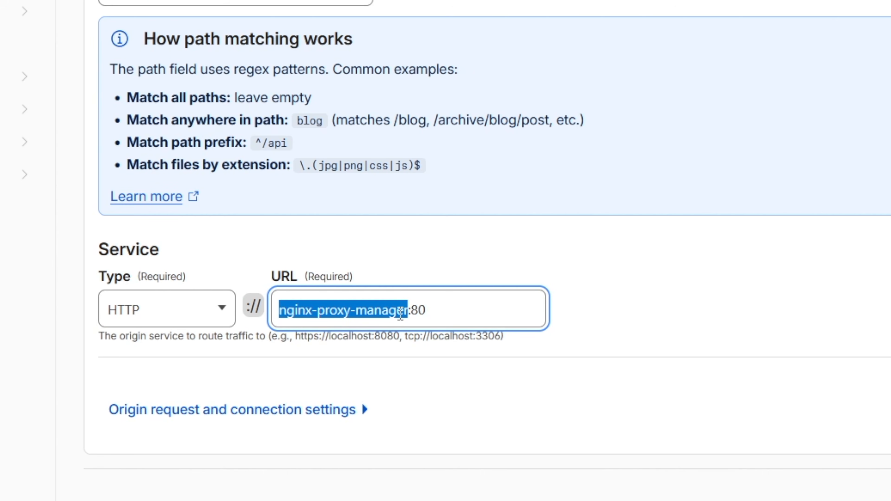
left_click(404, 308)
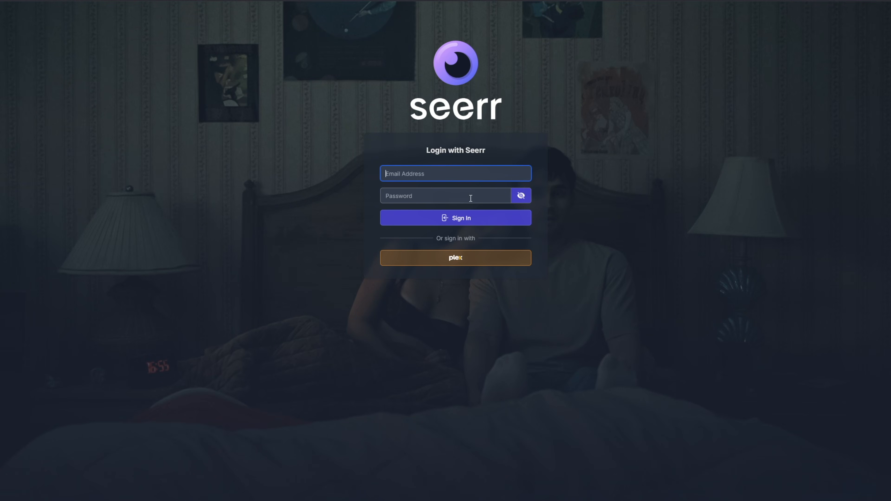
left_click(439, 196)
left_click(441, 174)
left_click(394, 195)
left_click(320, 161)
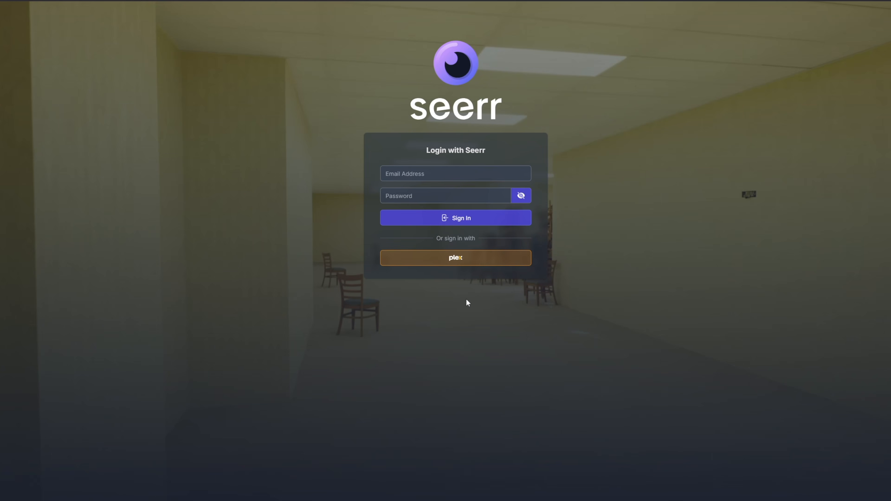